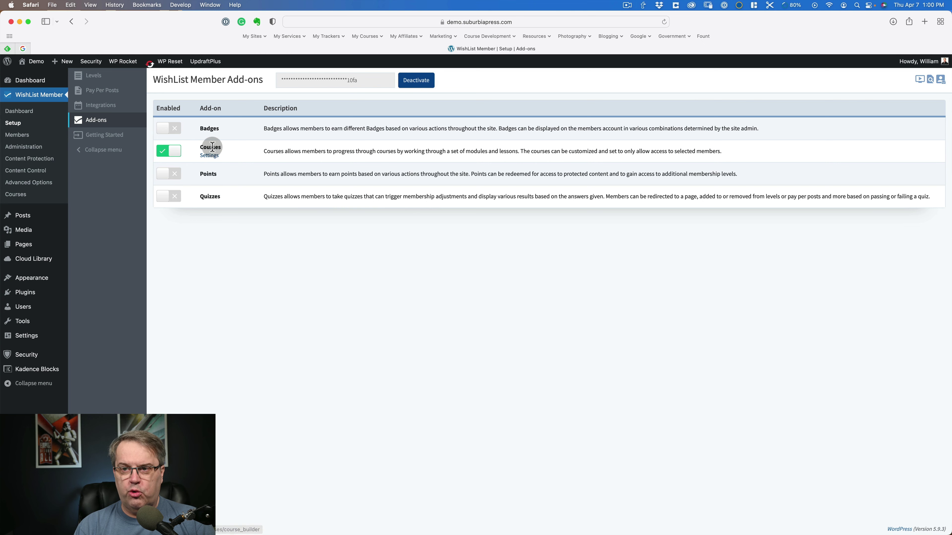
# Step: Enable the Quizzes add-on for WishList Member and open the Quizzes management page
pyautogui.click(161, 202)
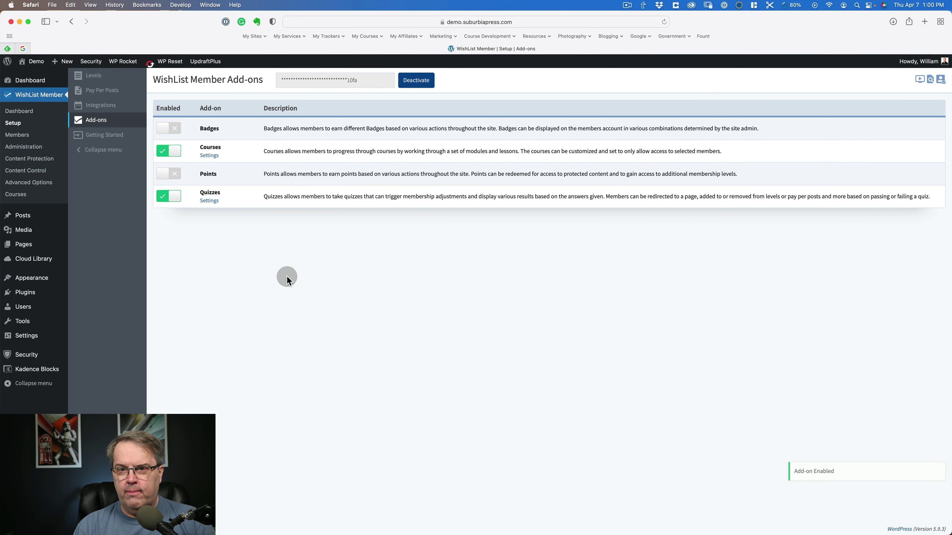
pyautogui.click(287, 275)
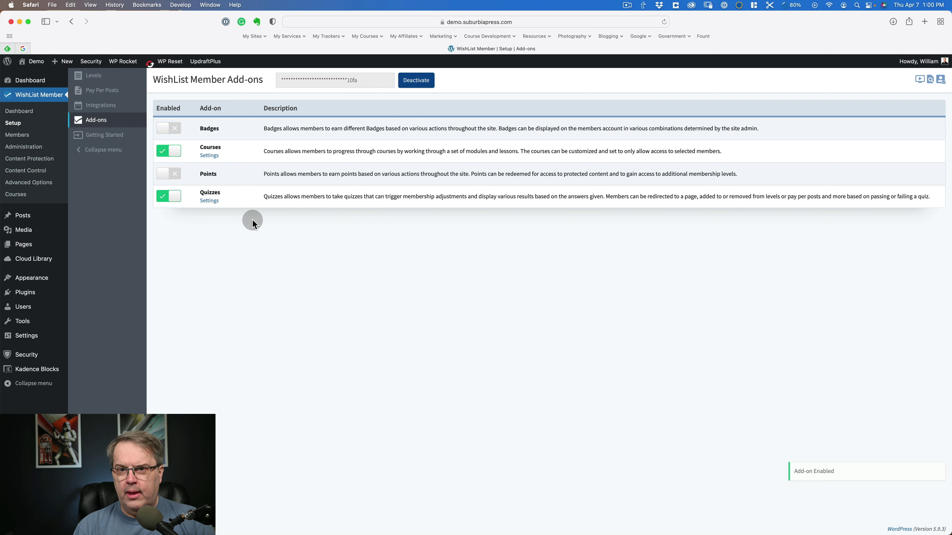
pyautogui.click(18, 116)
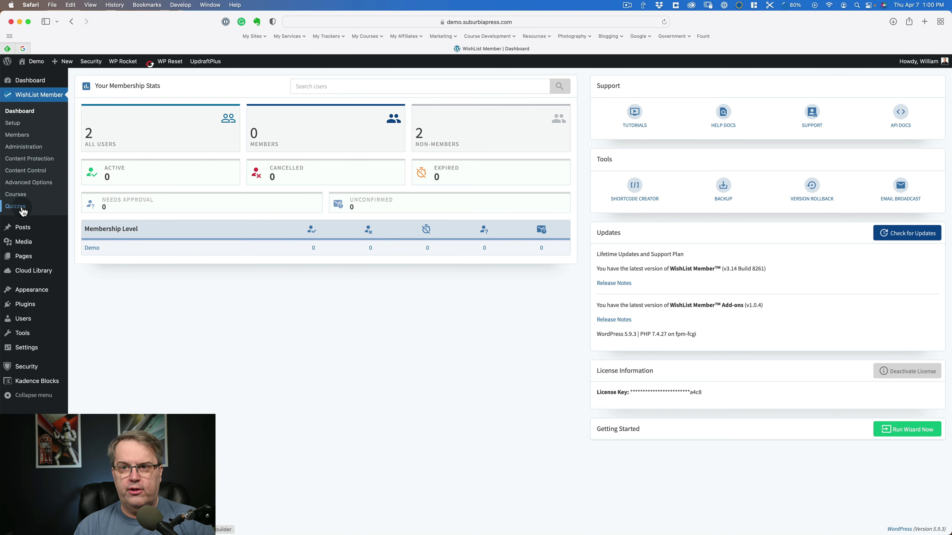
pyautogui.click(21, 209)
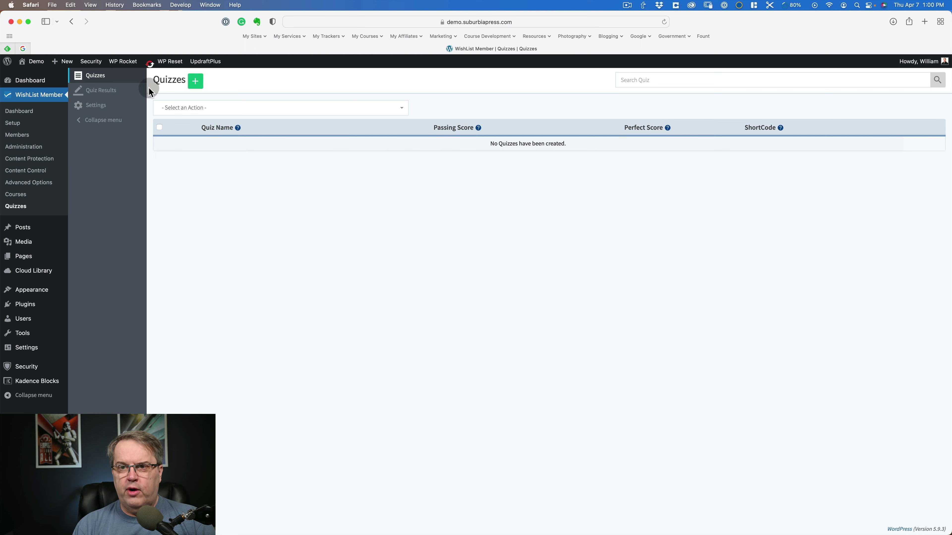
pyautogui.click(122, 78)
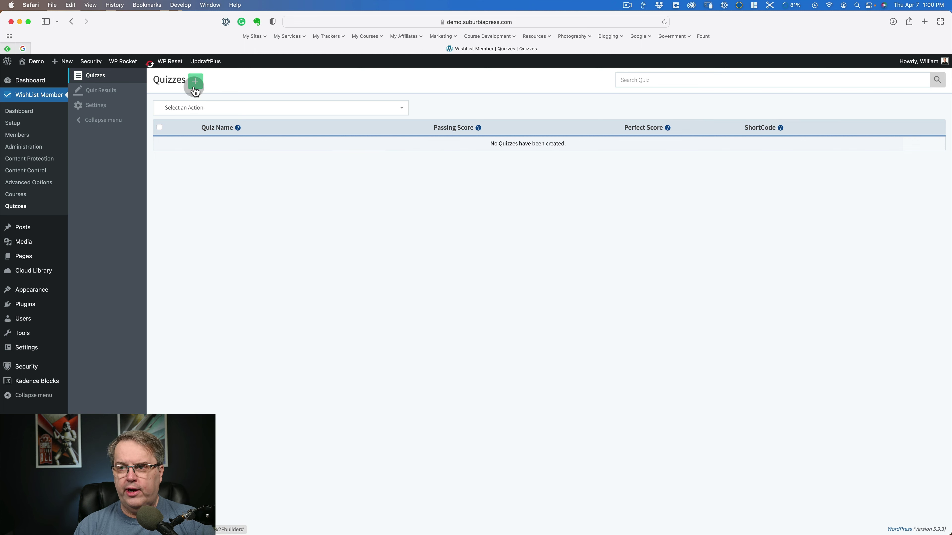
# Step: Review the general quiz settings for the missing quiz, user not logged in and quiz taken messages
pyautogui.click(100, 107)
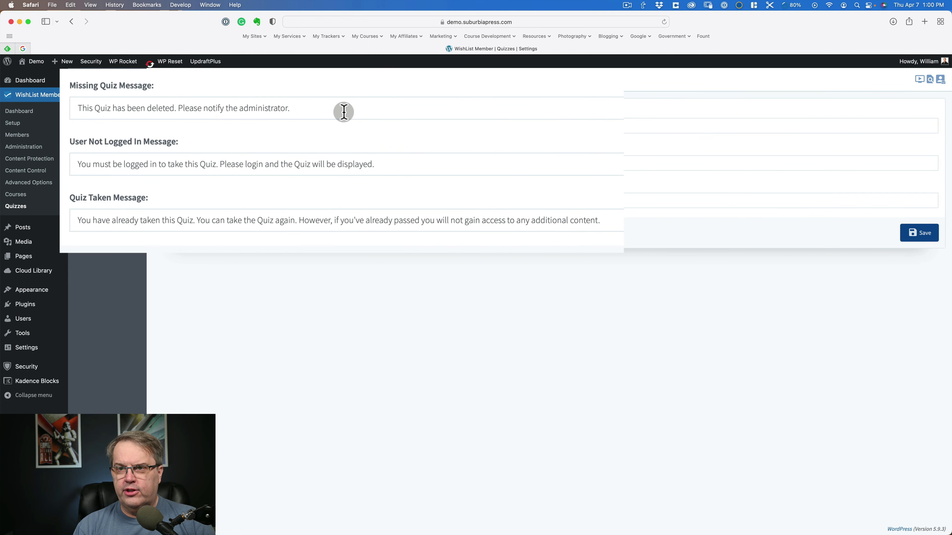
pyautogui.click(342, 127)
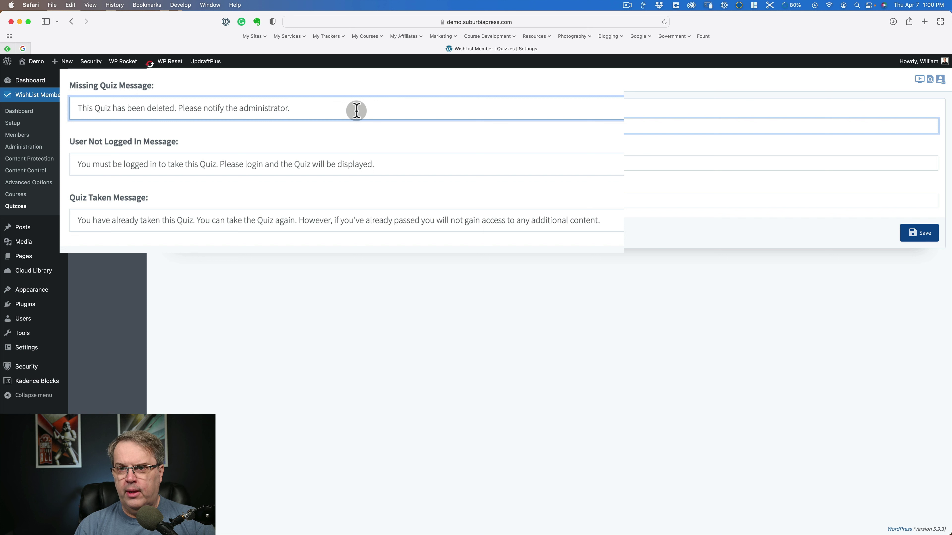
pyautogui.click(904, 234)
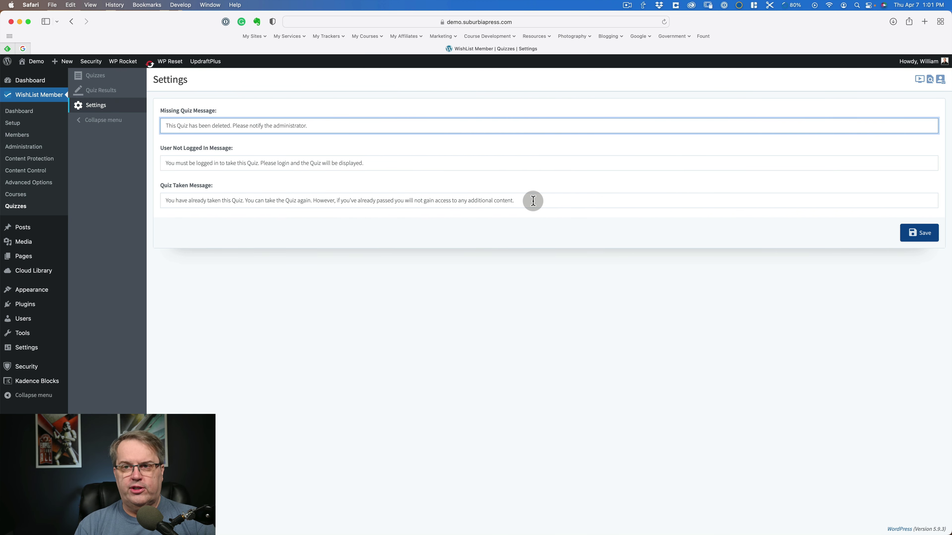
# Step: Create a new quiz named "Demo Quiz"
pyautogui.click(95, 77)
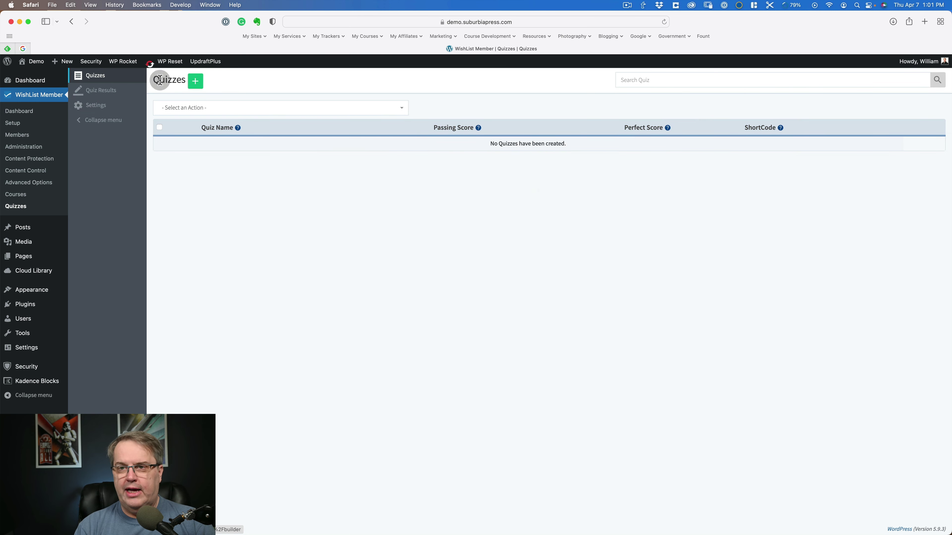
pyautogui.click(195, 84)
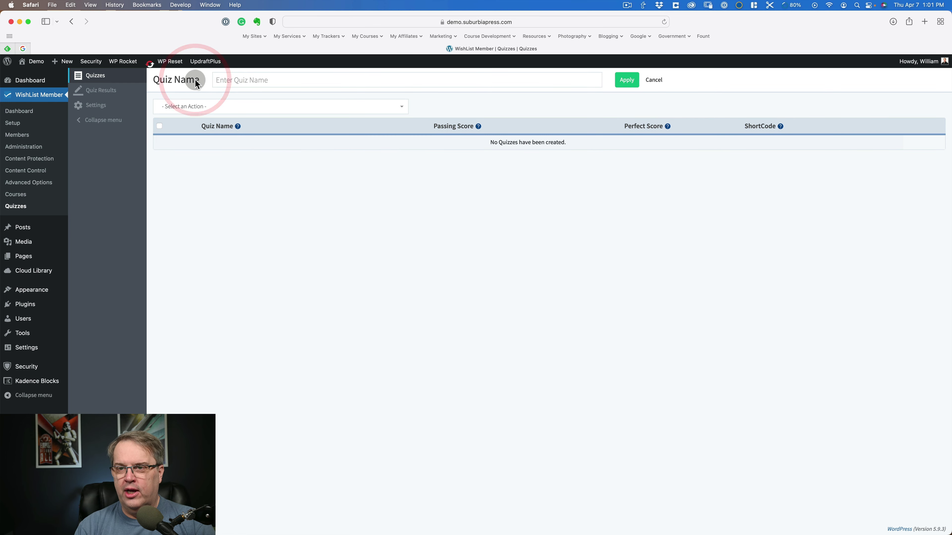
pyautogui.click(235, 79)
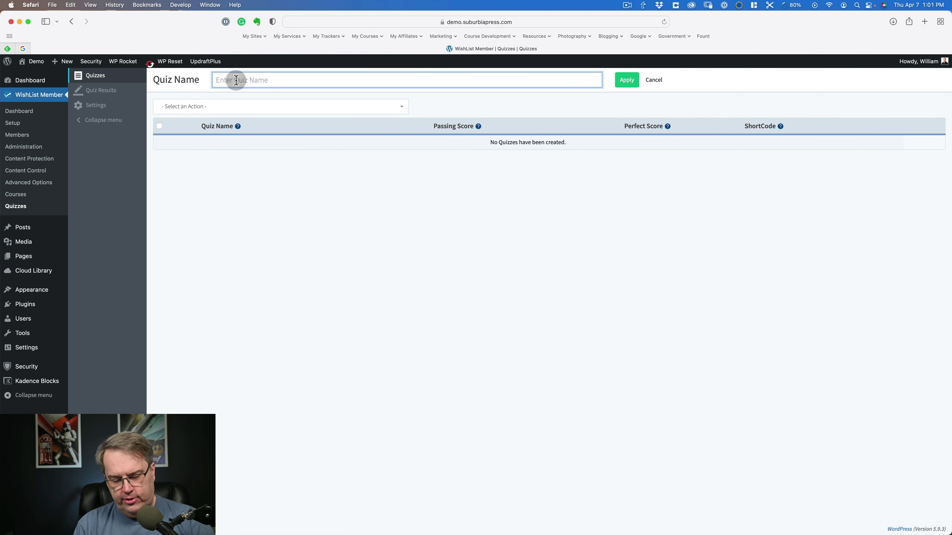
pyautogui.write('Demo')
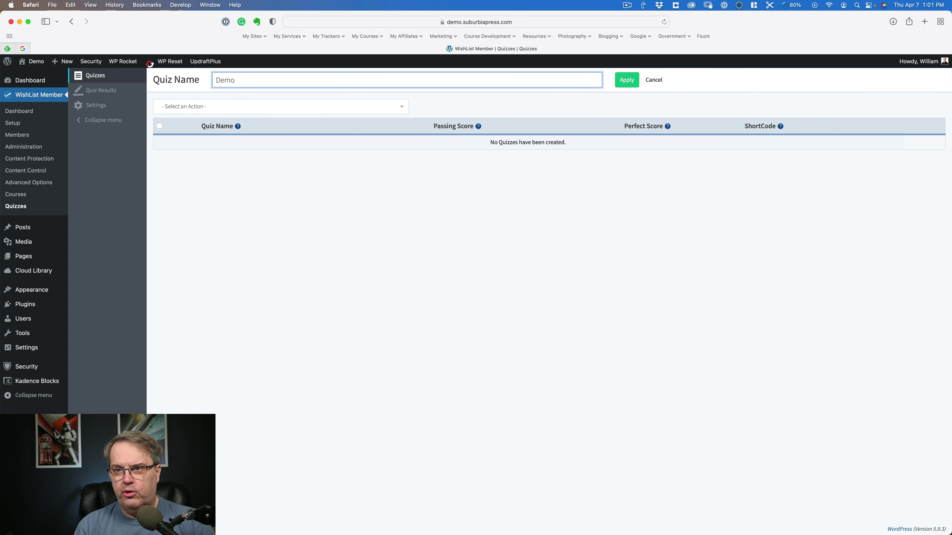
pyautogui.write(' Quiz')
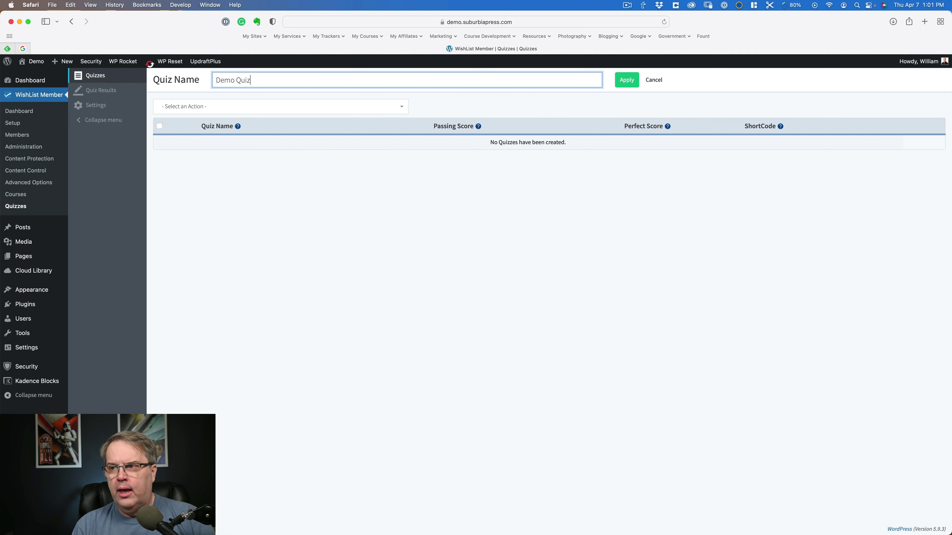
pyautogui.click(619, 80)
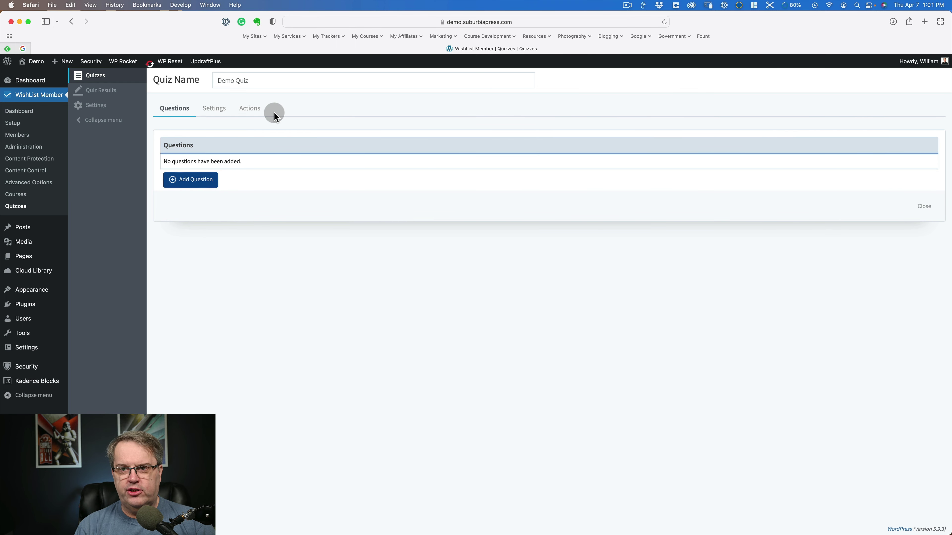
# Step: Examine the Demo Quiz settings for questions per page, passing score and button text
pyautogui.click(213, 108)
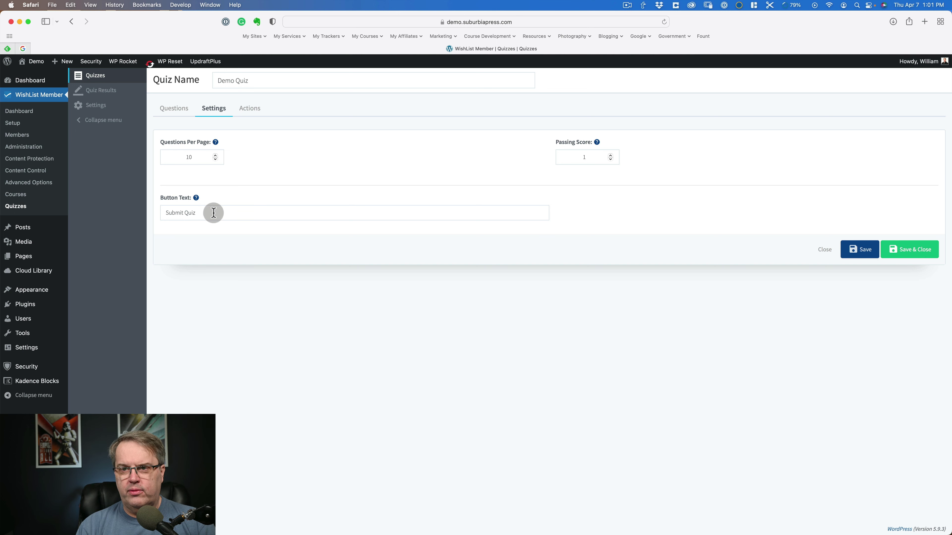
pyautogui.click(195, 213)
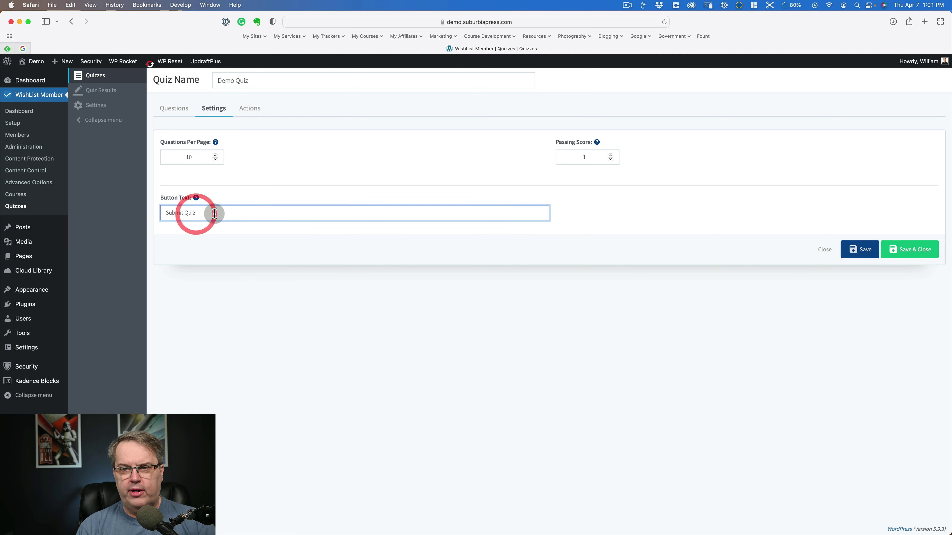
# Step: Start a new action for the quiz and examine the actions offered for the "When a User Passes" trigger
pyautogui.click(254, 108)
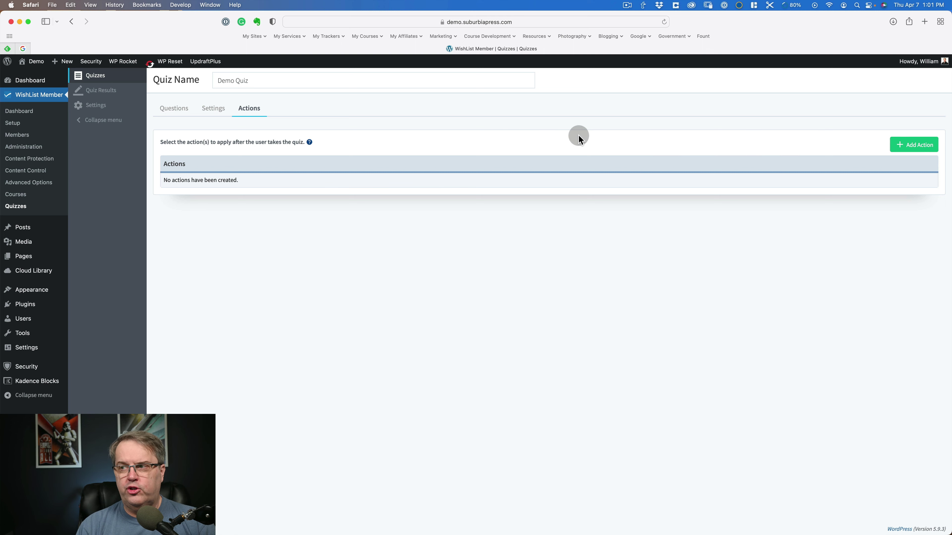
pyautogui.click(919, 146)
pyautogui.click(449, 124)
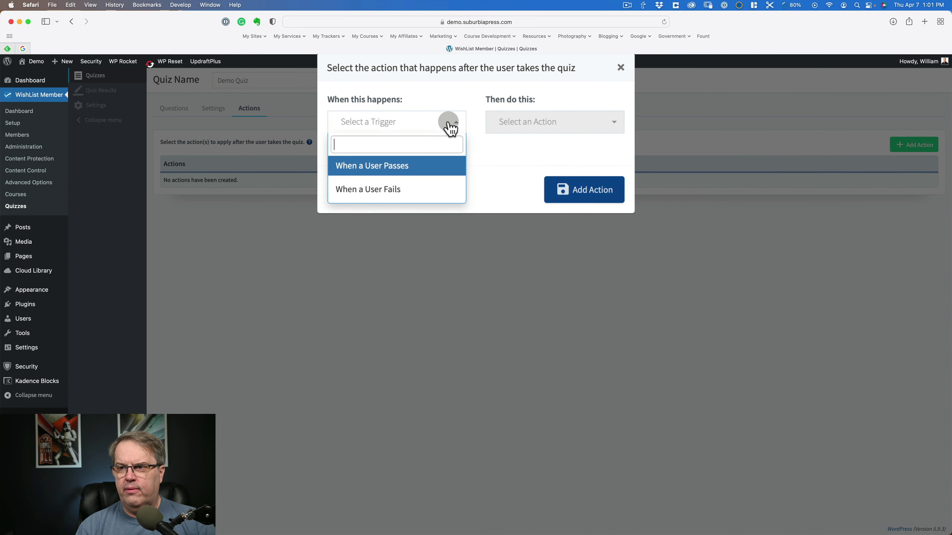
pyautogui.click(398, 169)
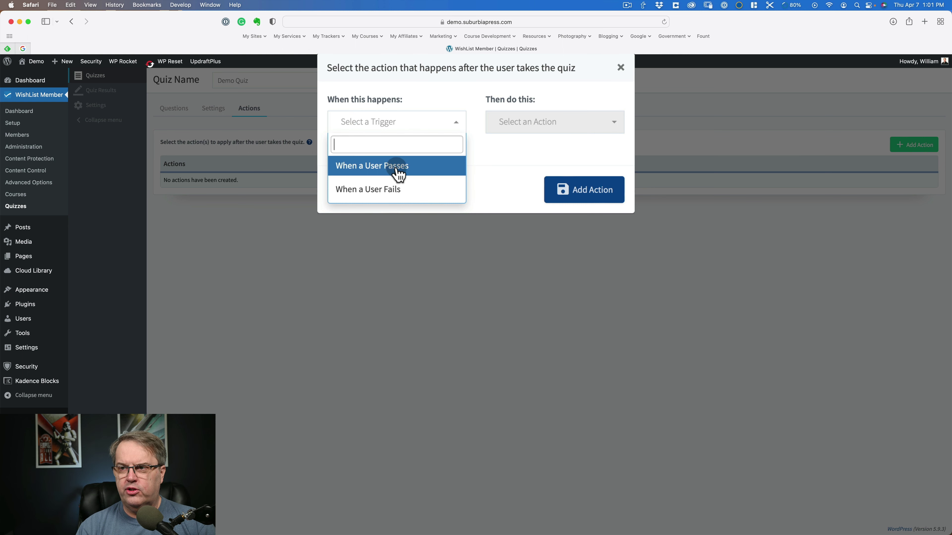
pyautogui.click(543, 124)
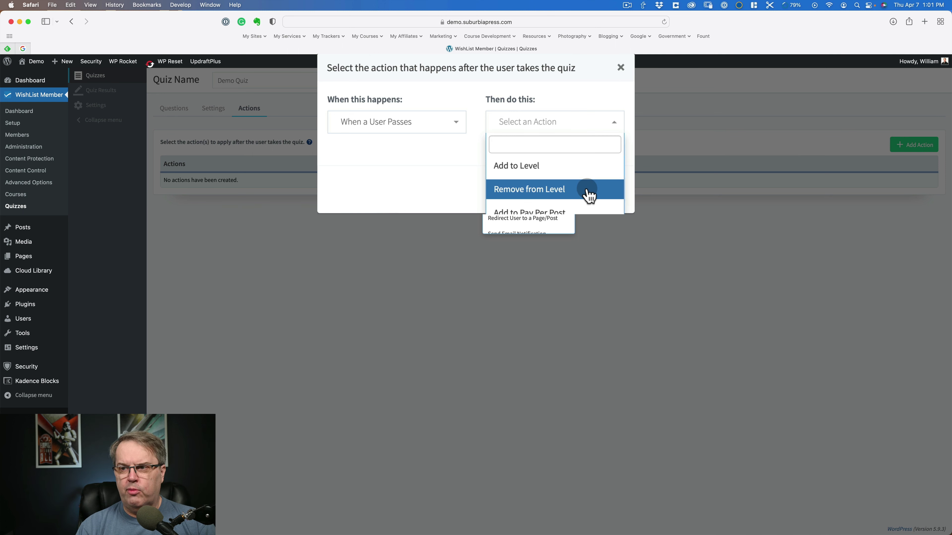
pyautogui.scroll(-3, 588, 193)
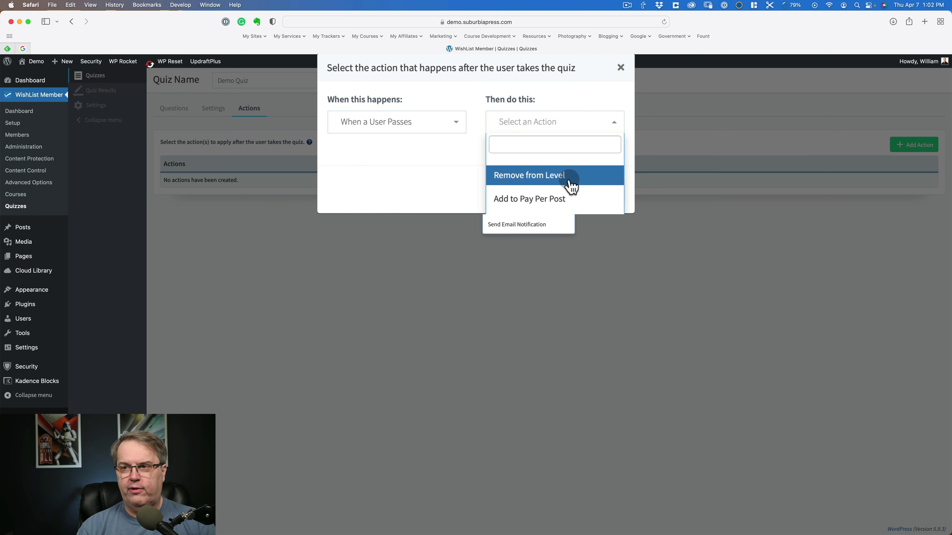
pyautogui.click(447, 165)
# Step: Examine the actions offered for the "When a User Fails" trigger and close the dialog without adding an action
pyautogui.click(446, 130)
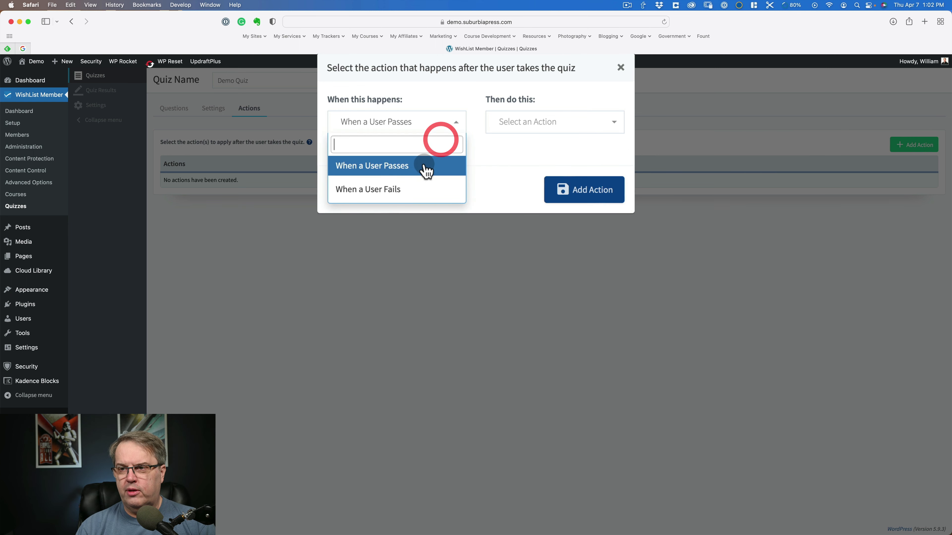
pyautogui.click(414, 187)
pyautogui.click(538, 124)
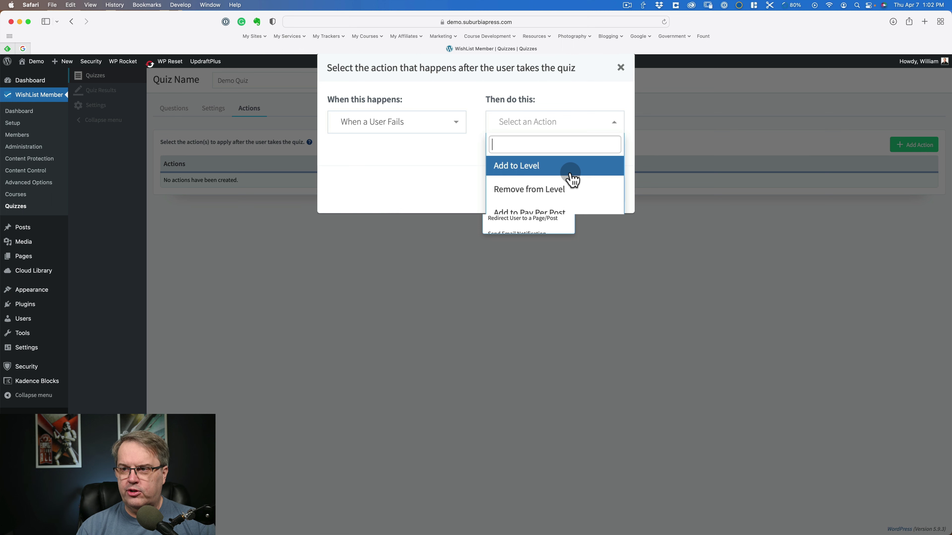
pyautogui.scroll(-2, 589, 218)
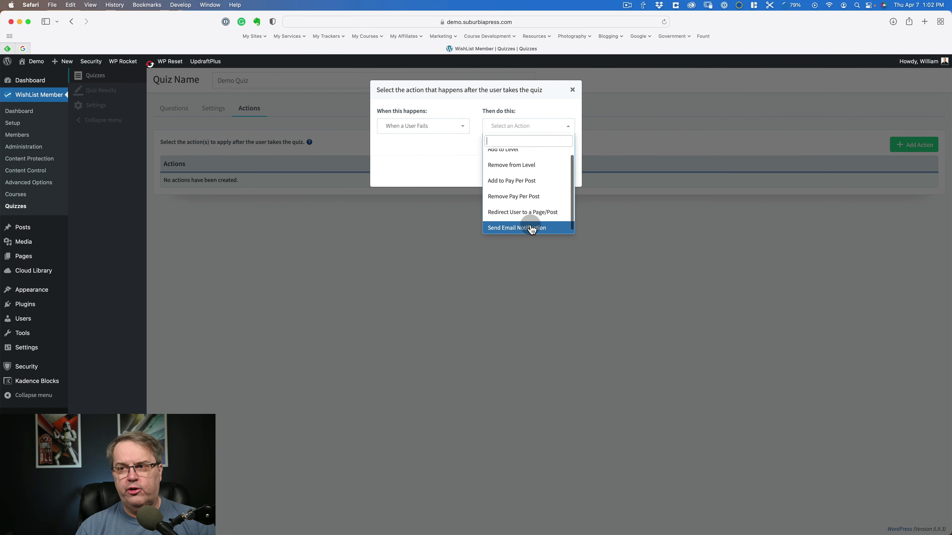
pyautogui.click(420, 162)
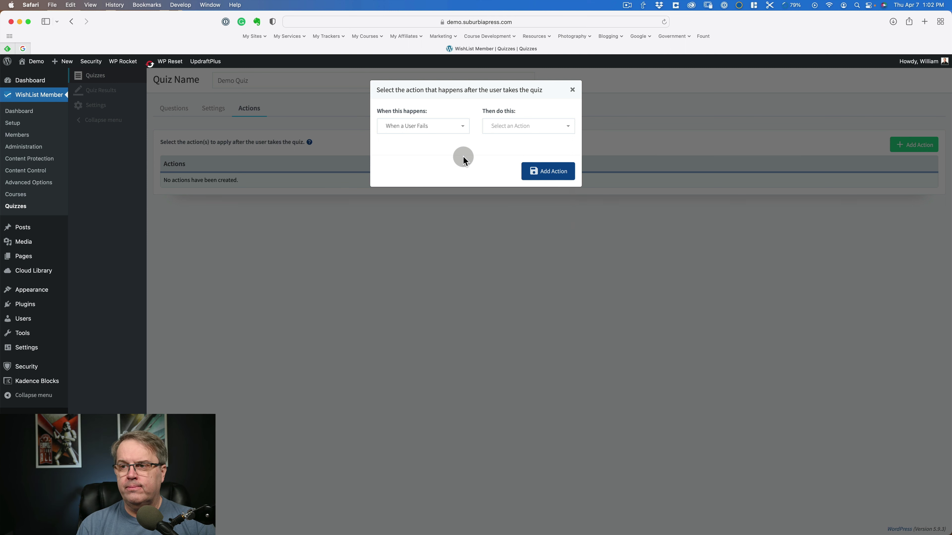
pyautogui.click(573, 91)
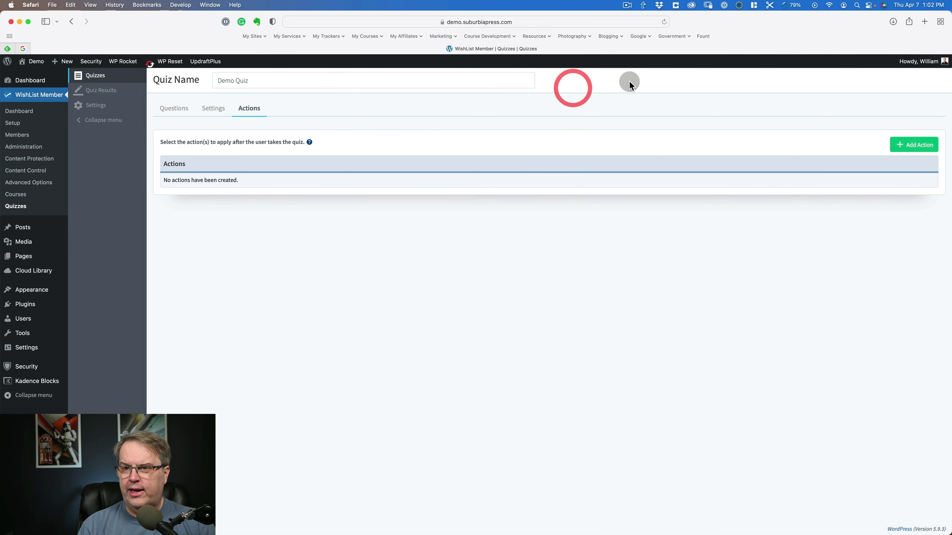
# Step: Add a question titled "Question #1" to the Demo Quiz
pyautogui.click(174, 108)
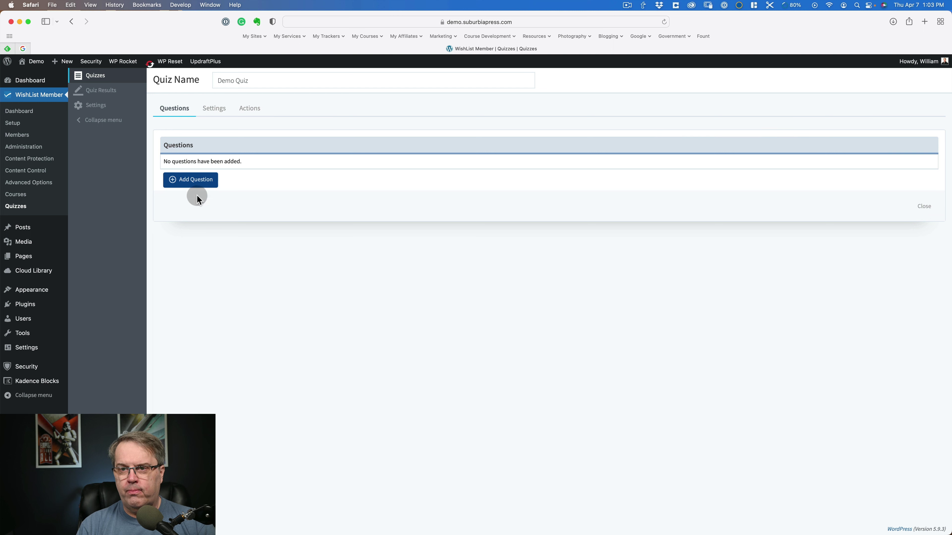
pyautogui.click(186, 182)
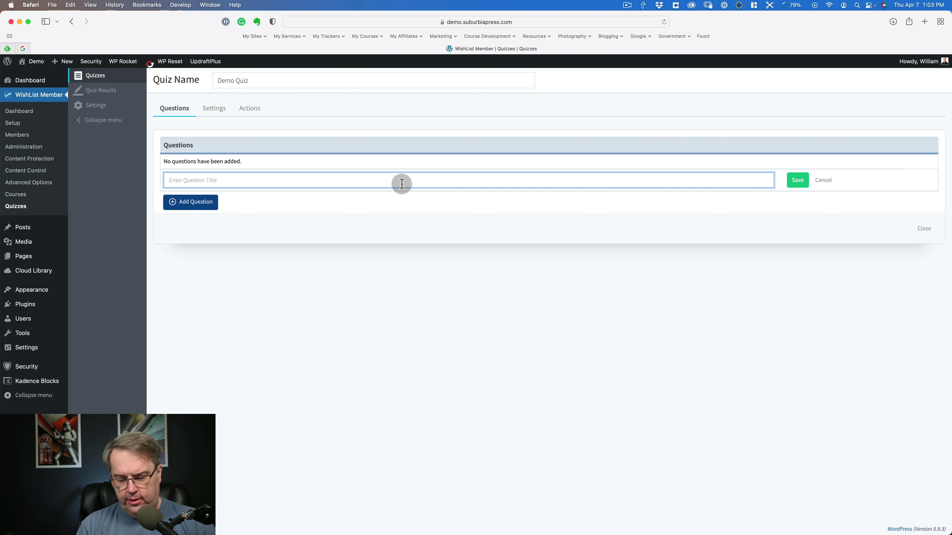
pyautogui.write('Question')
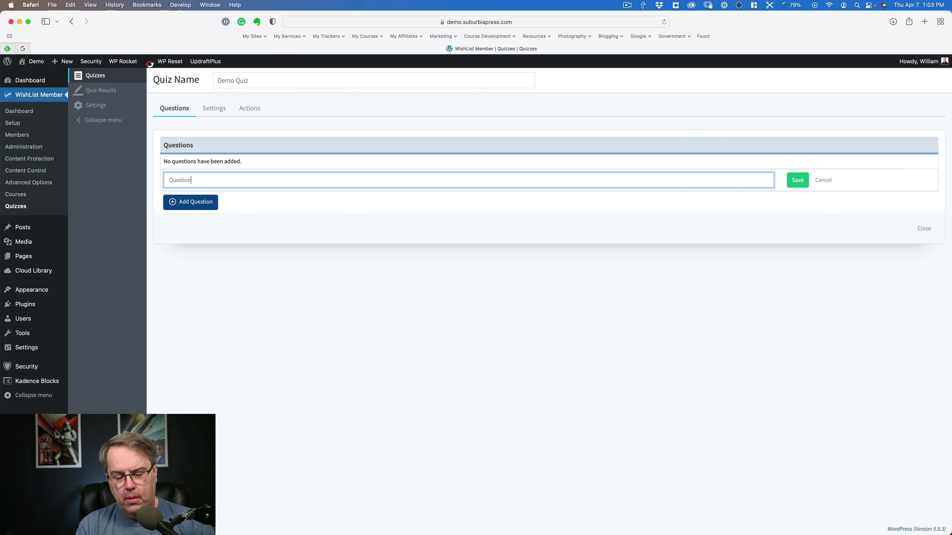
pyautogui.write(' #1')
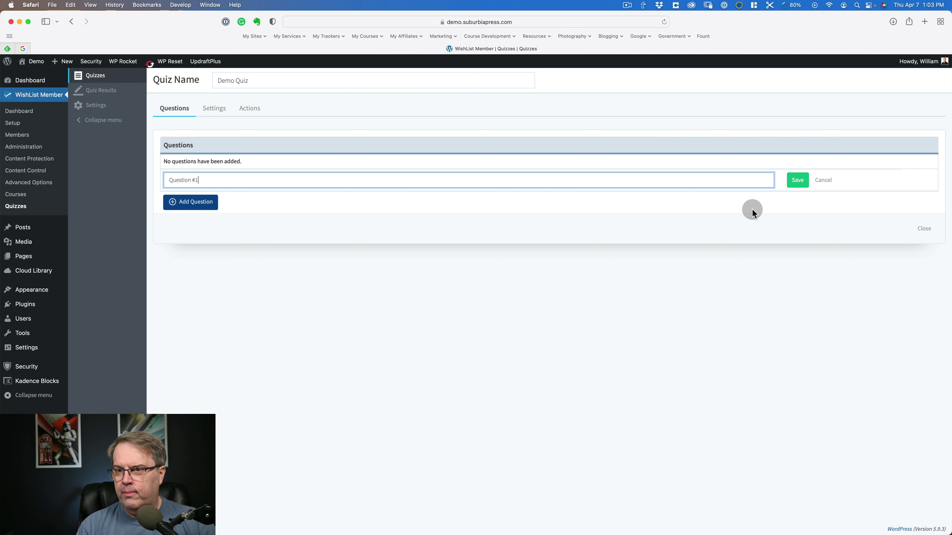
pyautogui.click(798, 182)
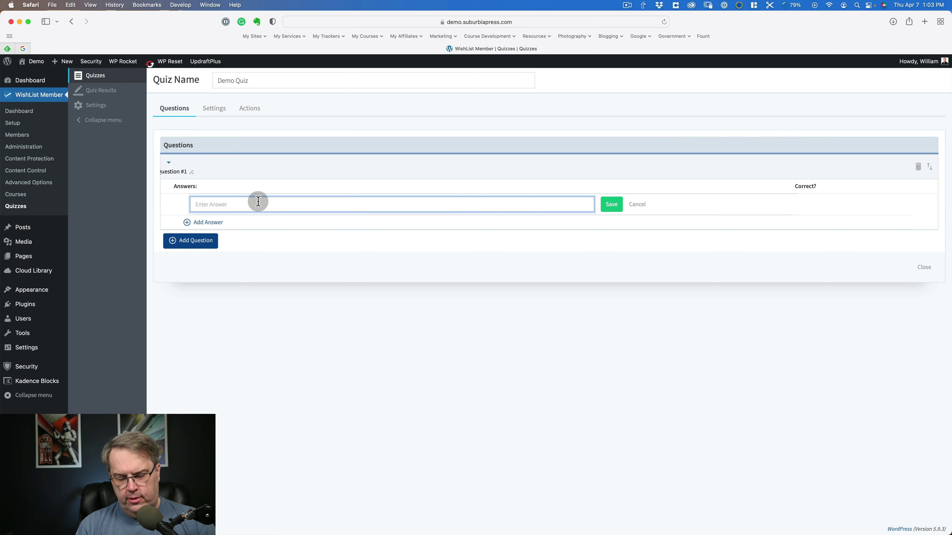
# Step: Add "Answer #1" to Question #1 and mark it as the correct answer
pyautogui.write('Answer #1')
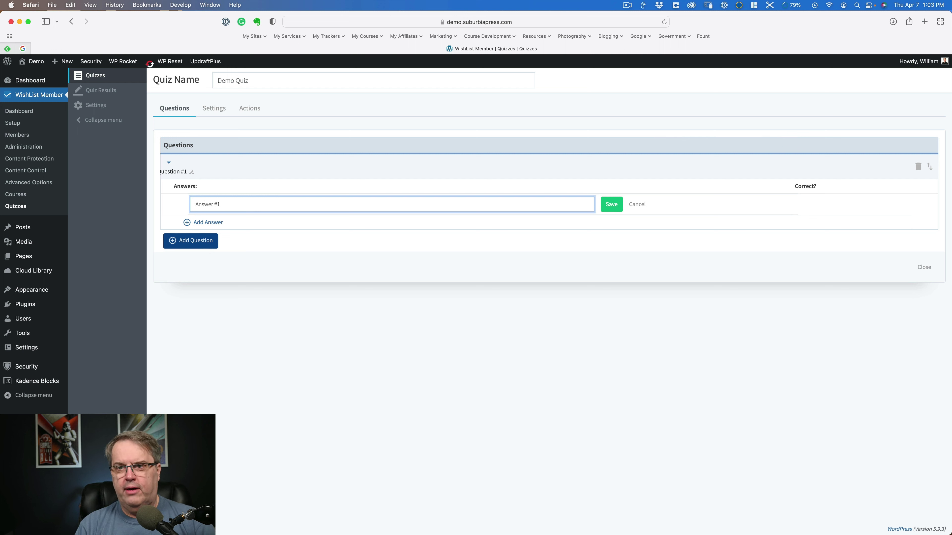
pyautogui.click(612, 206)
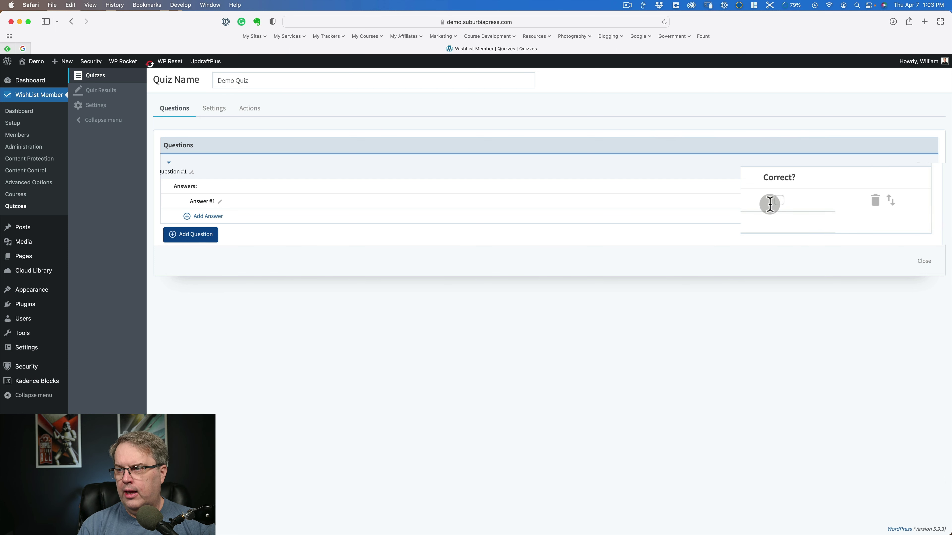
pyautogui.click(835, 200)
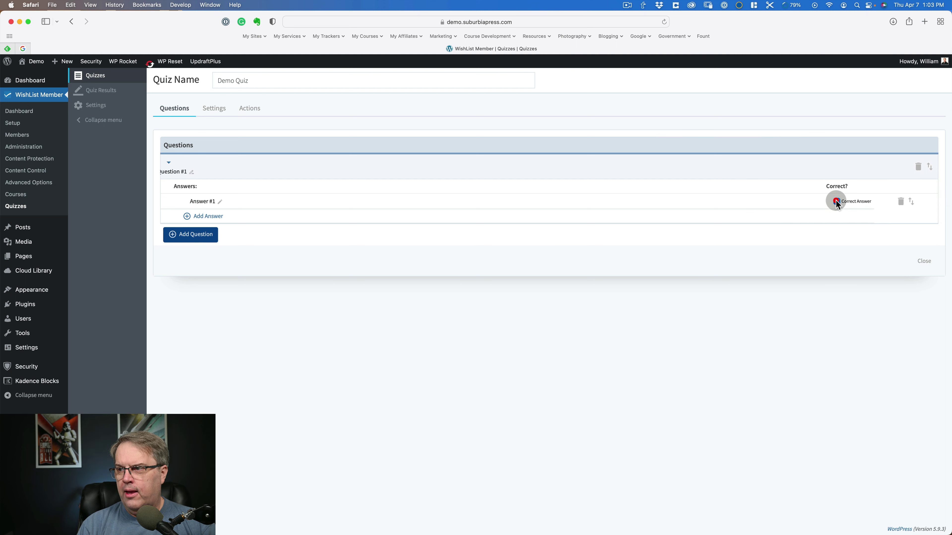
# Step: Add "Wrong Answer #1" to Question #1 as an incorrect answer
pyautogui.click(205, 215)
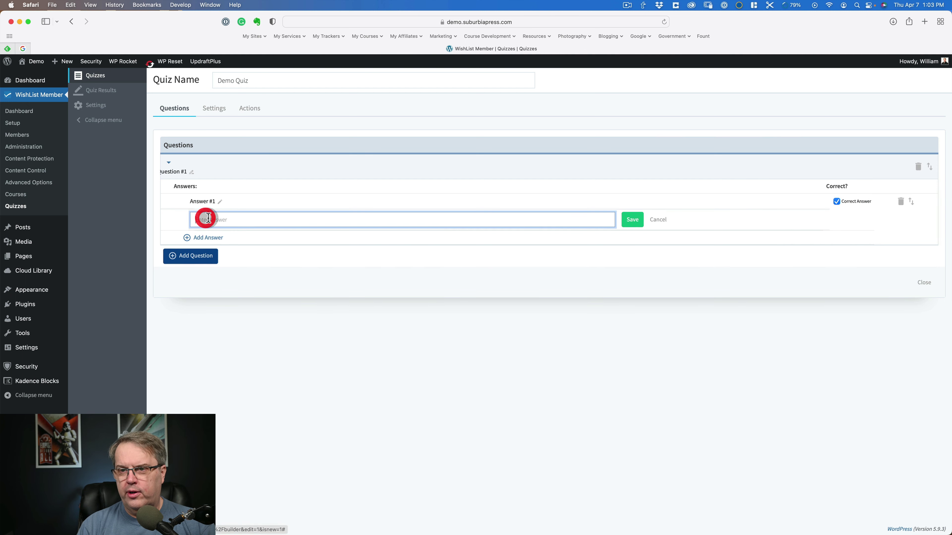
pyautogui.write('Wrong Answer #1')
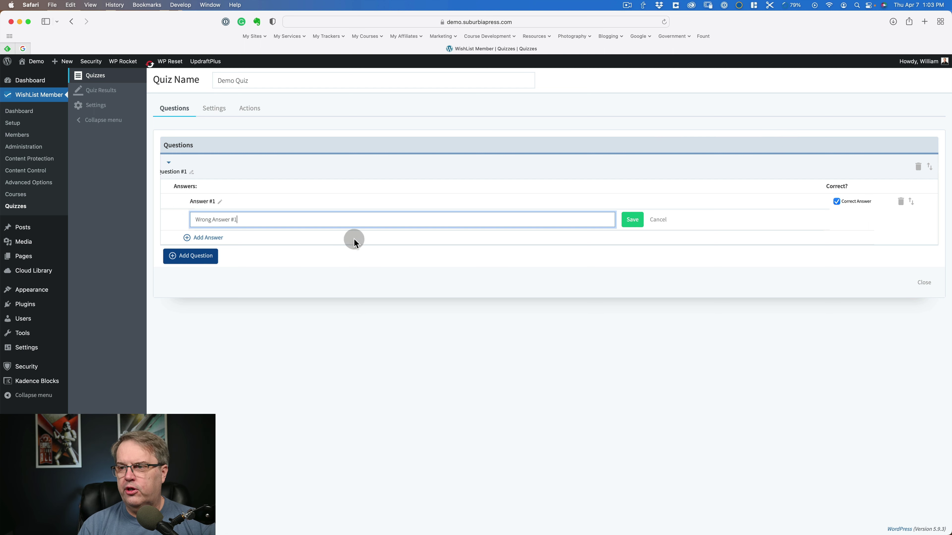
pyautogui.click(631, 222)
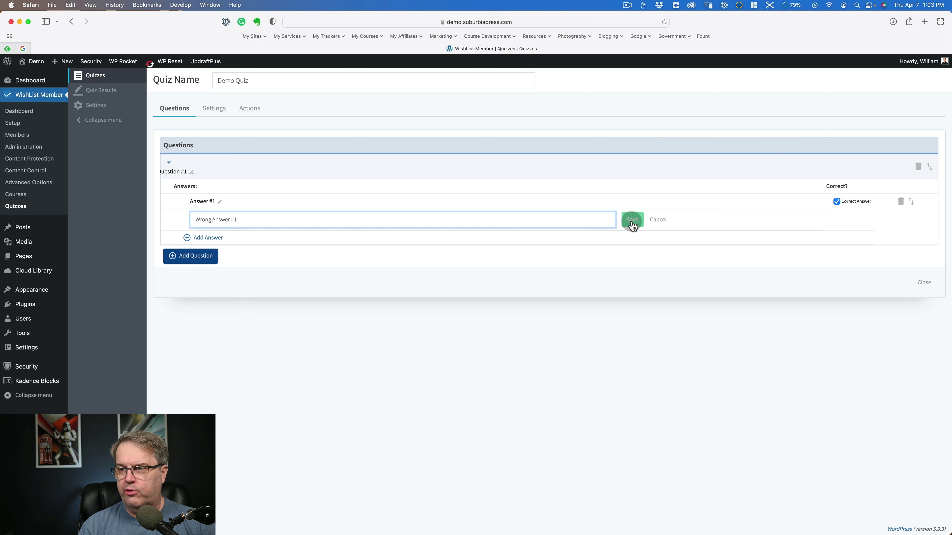
pyautogui.click(774, 227)
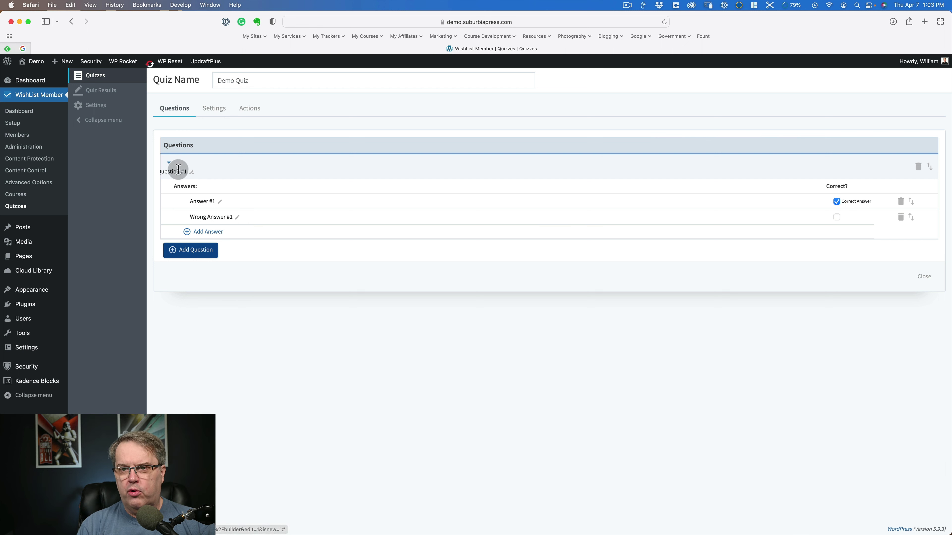
# Step: Add a second question titled "Question #2" to the Demo Quiz
pyautogui.click(189, 250)
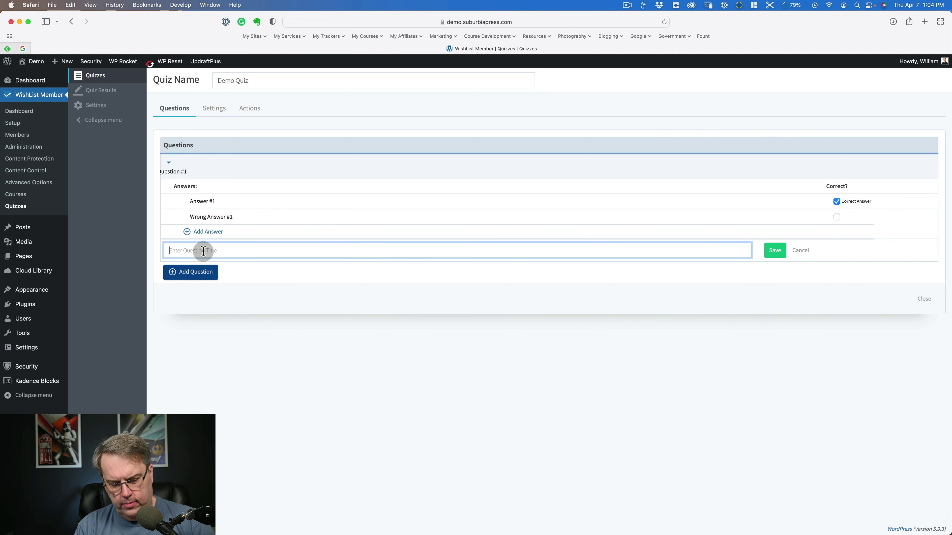
pyautogui.write('Question #2')
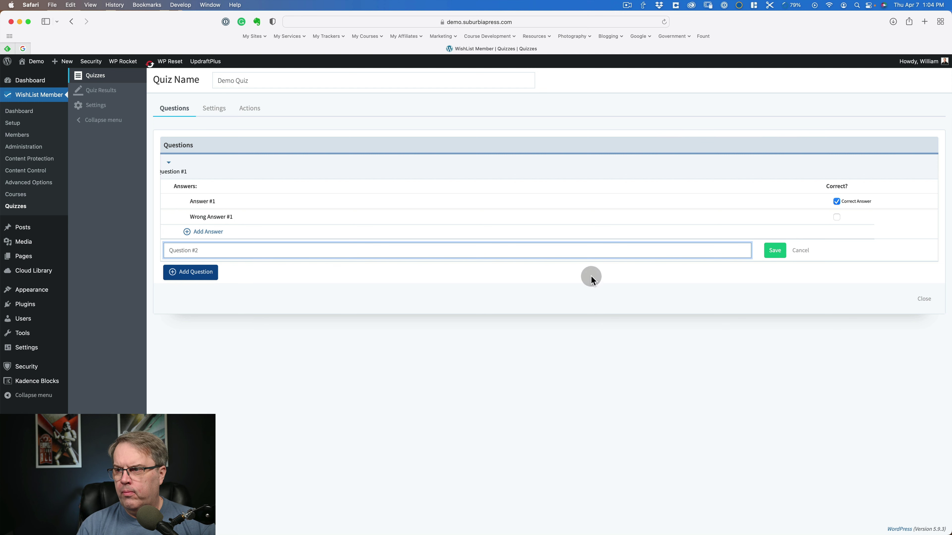
pyautogui.click(772, 251)
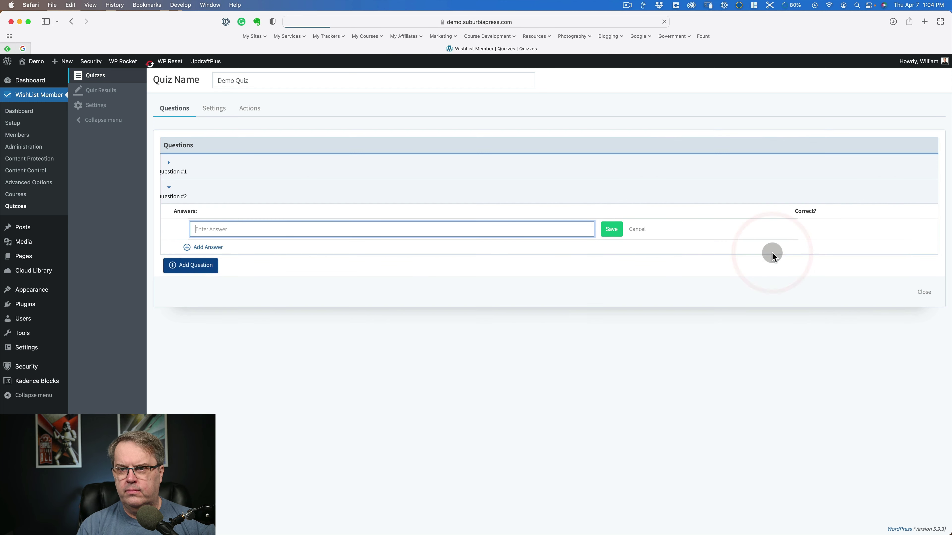
# Step: Add "Answer #2" to Question #2 and mark it as the correct answer
pyautogui.click(379, 228)
pyautogui.write('Answer #')
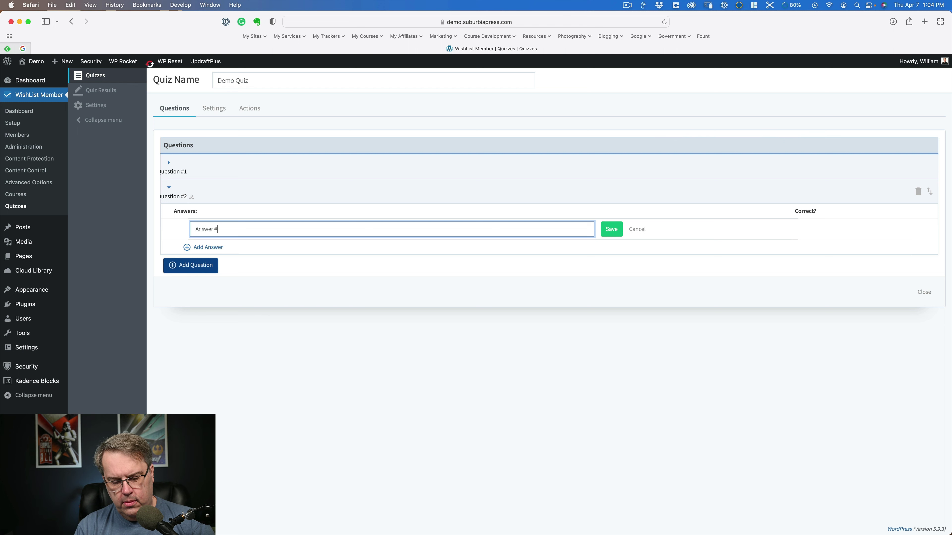
pyautogui.write('2')
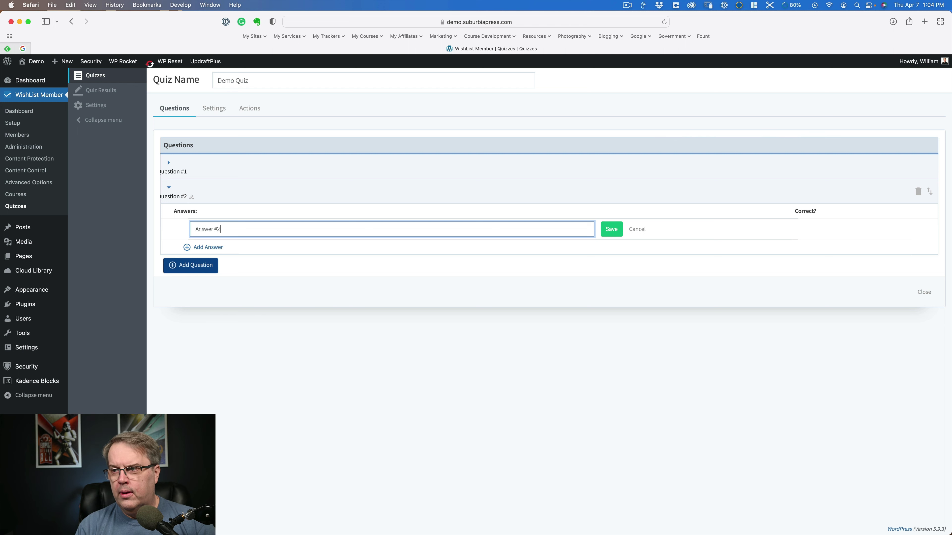
pyautogui.click(604, 232)
pyautogui.click(836, 226)
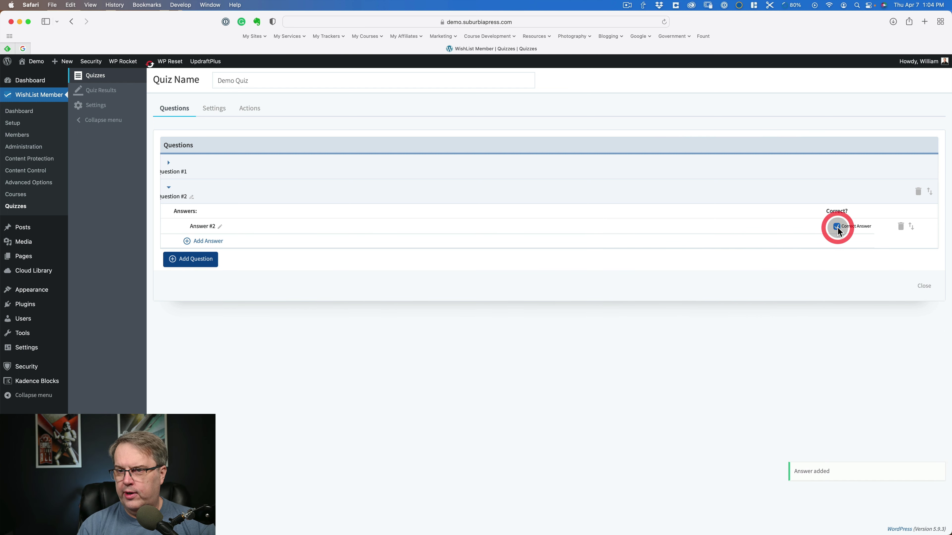
# Step: Add "Wrong Answer #2" to Question #2 as an incorrect answer, and switch the expanded question to Question #1
pyautogui.click(187, 241)
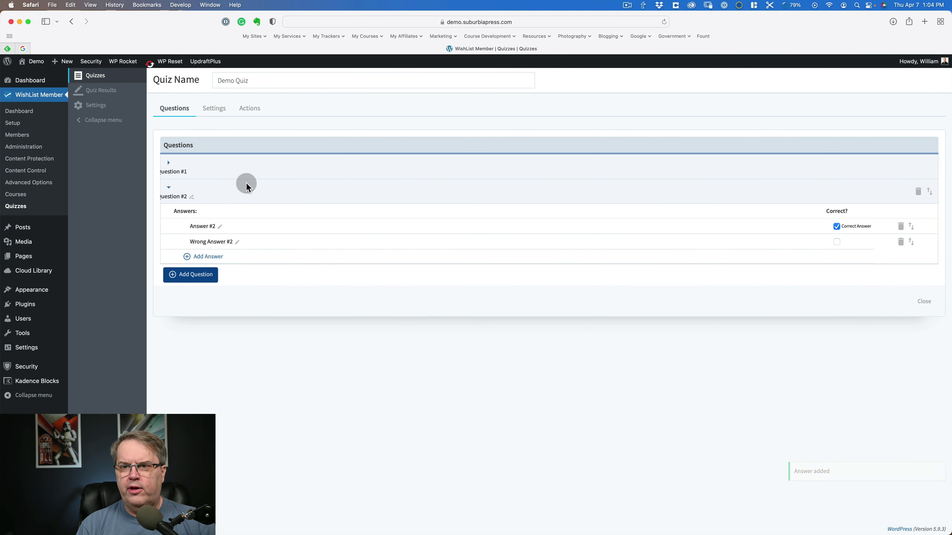
pyautogui.click(170, 188)
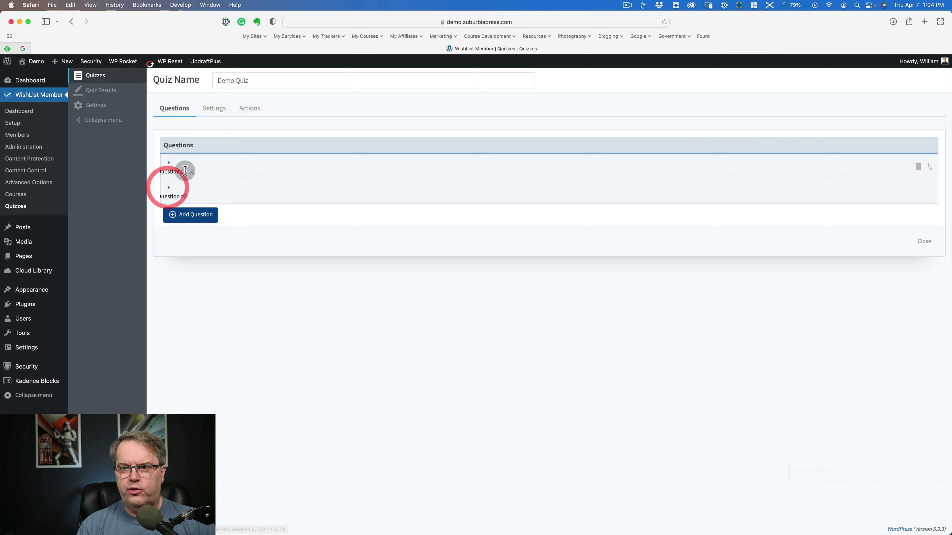
pyautogui.click(169, 165)
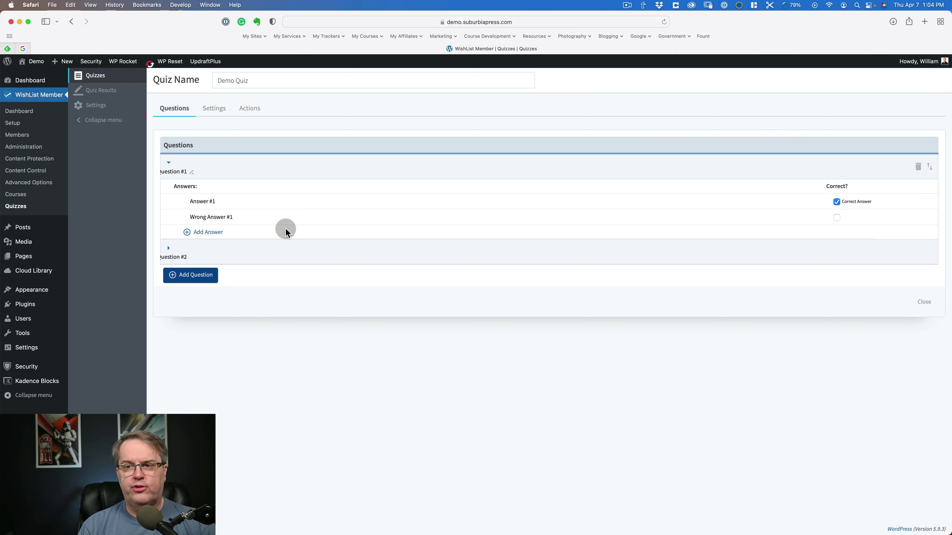
# Step: Open the Demo Quiz's settings and save and close the quiz
pyautogui.click(215, 109)
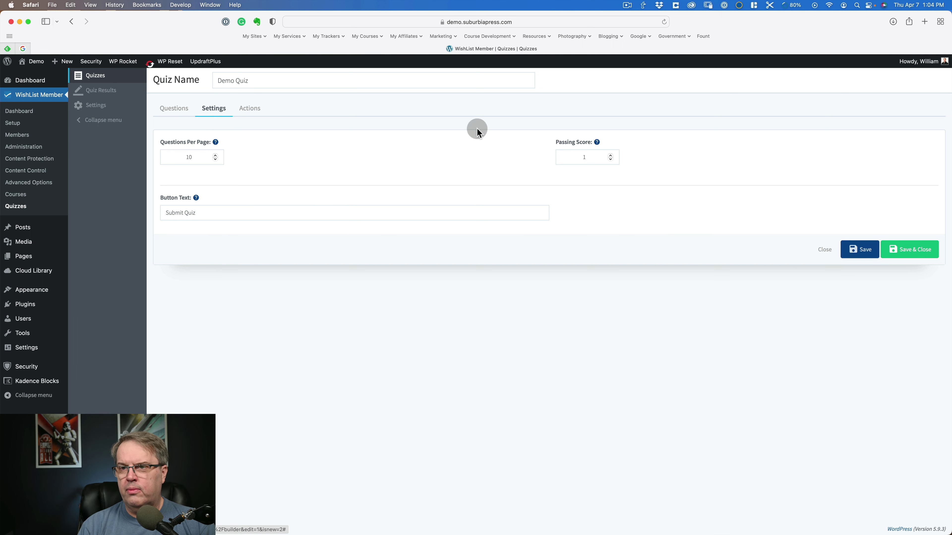
pyautogui.click(908, 249)
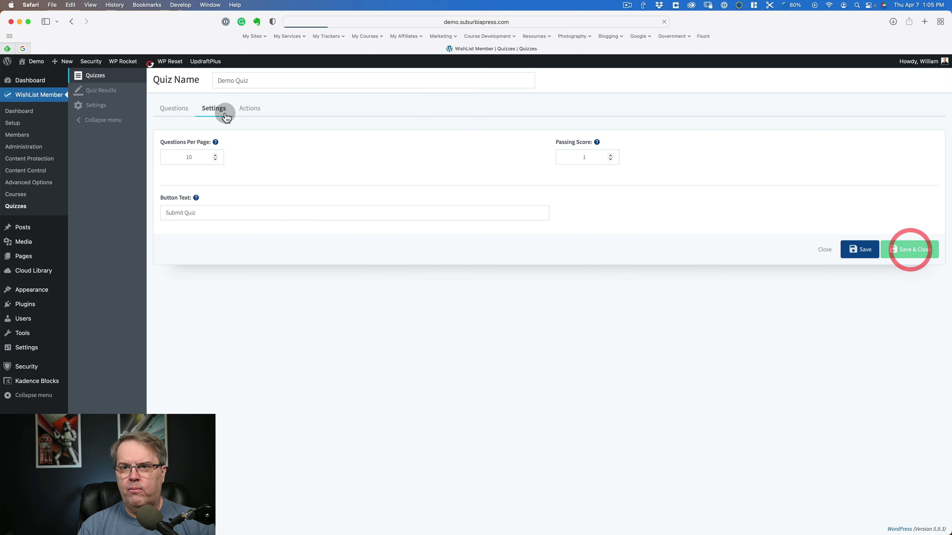
# Step: Open the quiz results and examine the available bulk actions and the result columns from Quiz Name to Status
pyautogui.click(99, 92)
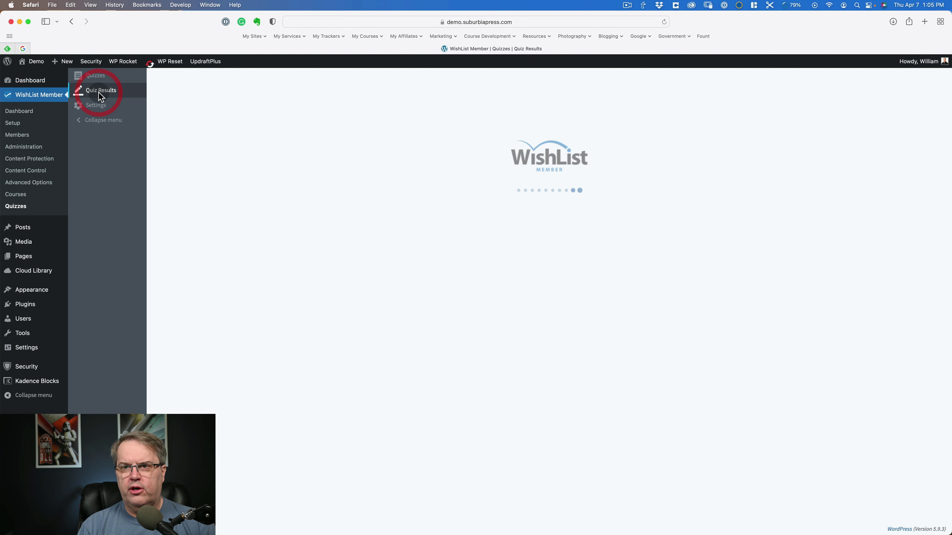
pyautogui.click(339, 107)
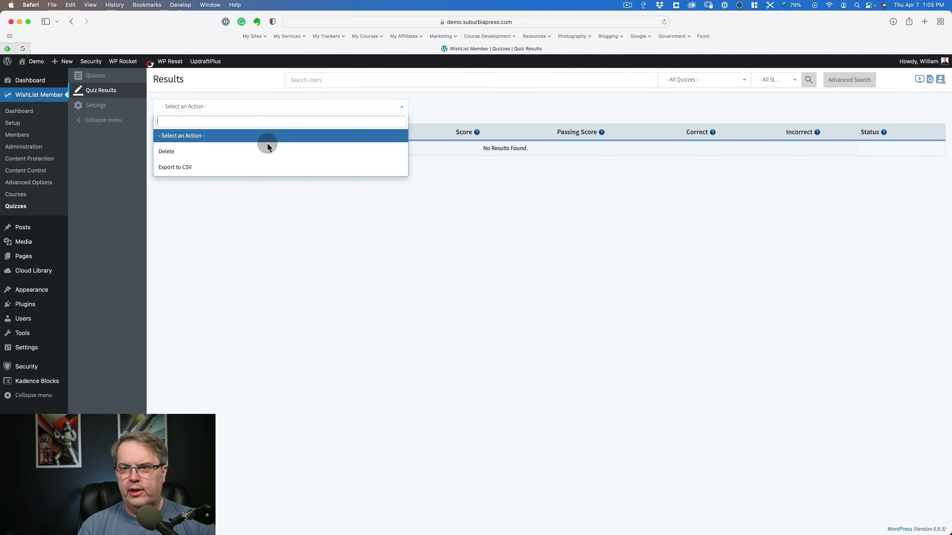
pyautogui.click(530, 209)
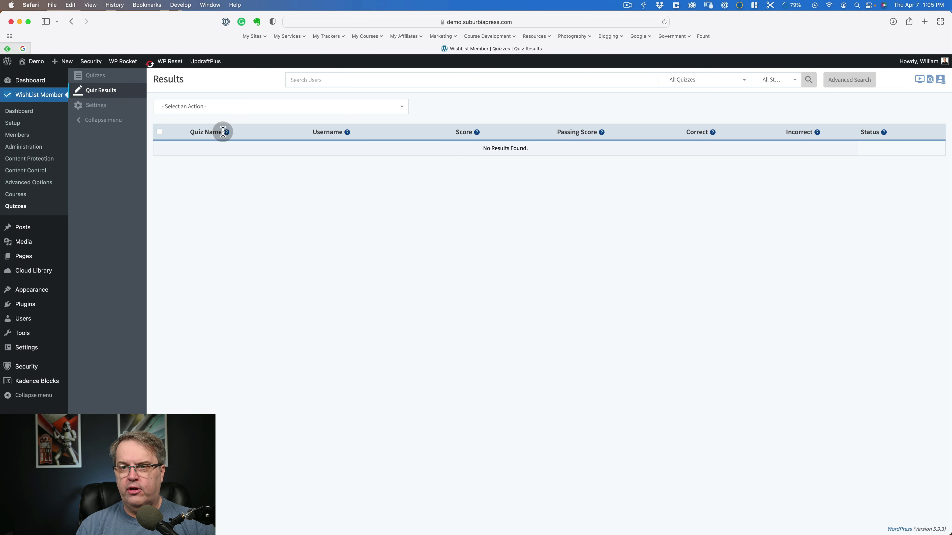
pyautogui.moveTo(227, 134)
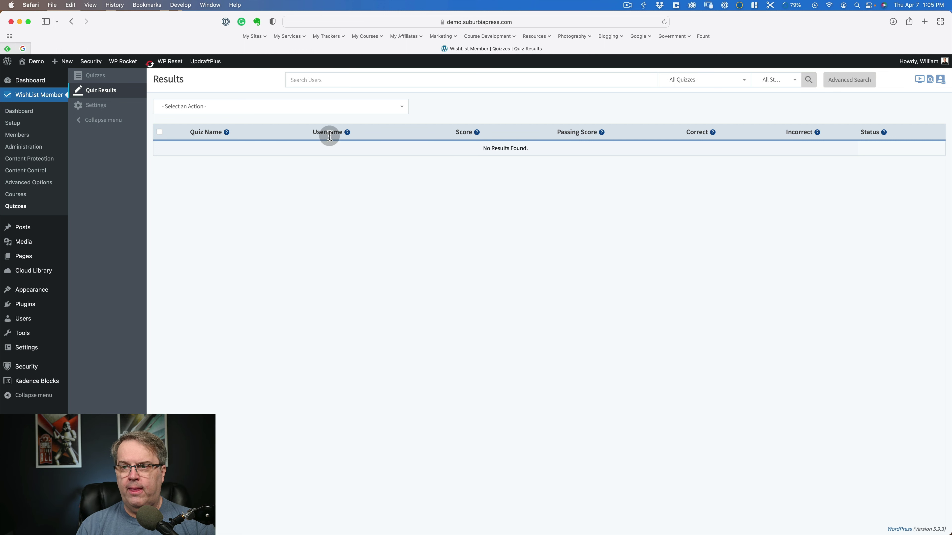
pyautogui.moveTo(351, 137)
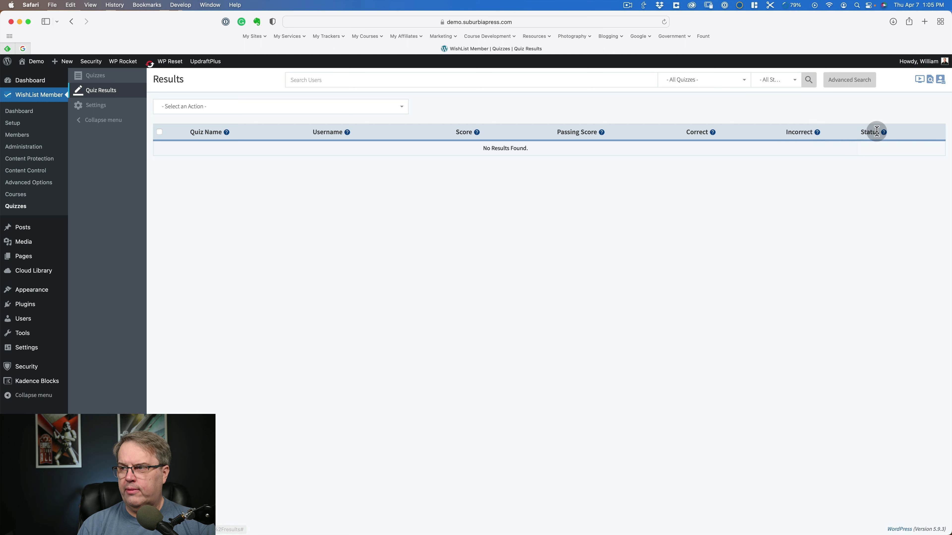
pyautogui.moveTo(884, 133)
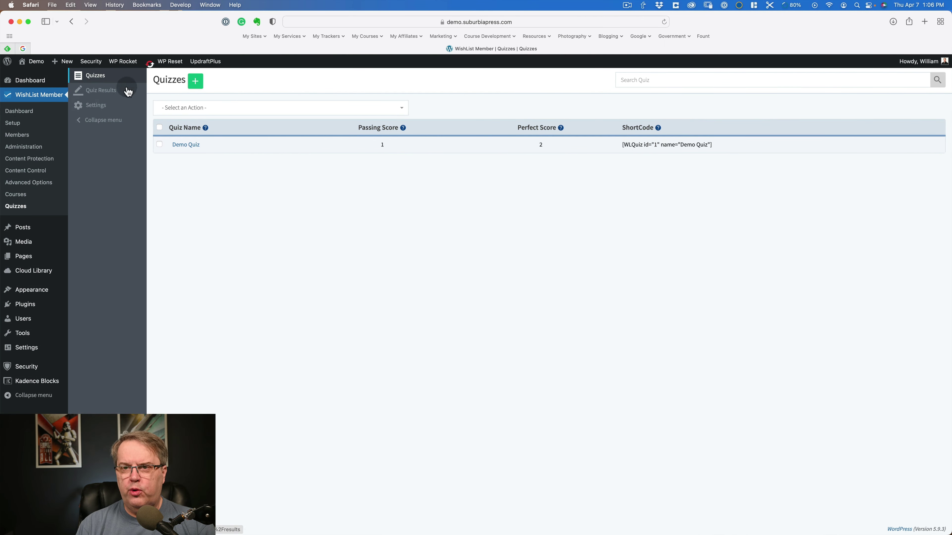
# Step: Copy the Demo Quiz's shortcode from the list of quizzes
pyautogui.moveTo(202, 144)
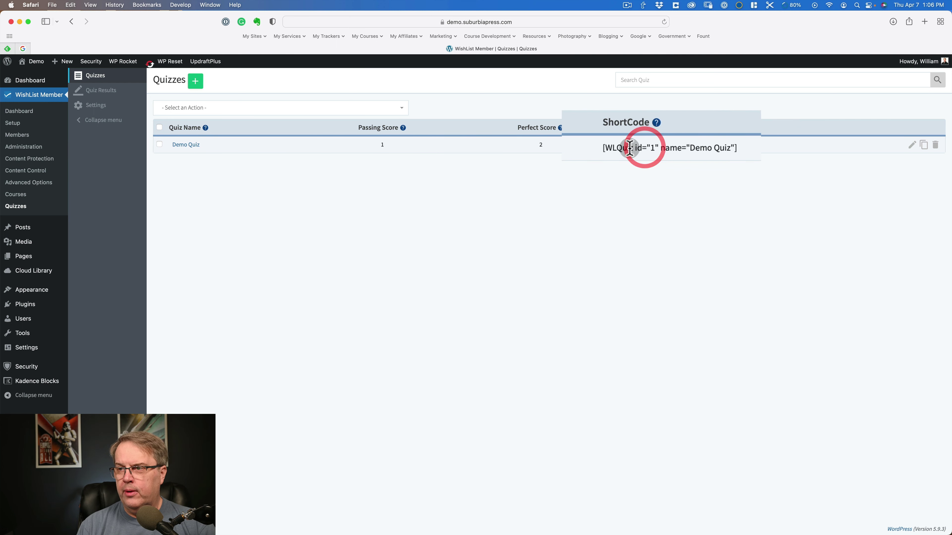
pyautogui.moveTo(614, 145); pyautogui.dragTo(739, 146)
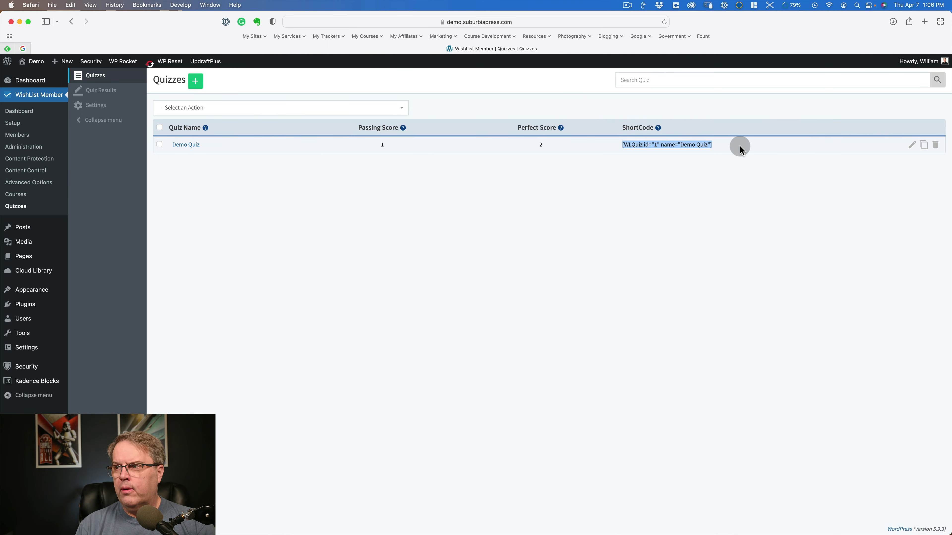
pyautogui.click(925, 147)
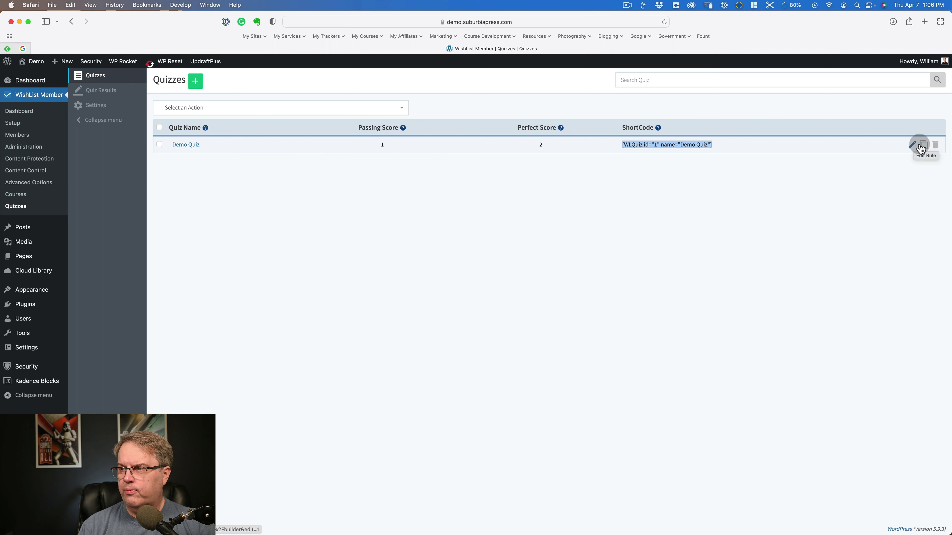
pyautogui.click(782, 190)
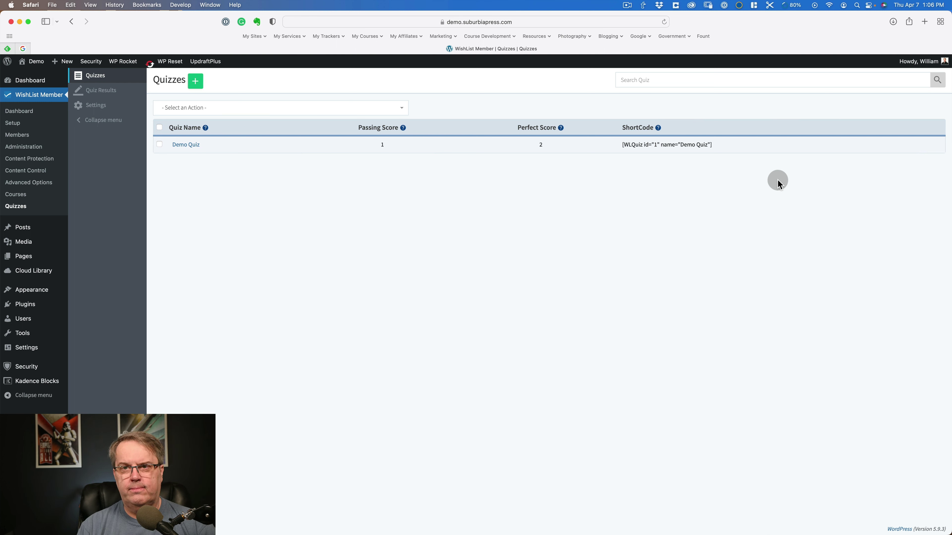
# Step: Create a new quiz post titled "Quiz #1" containing the shortcode [WLQuiz id="1" name="Demo Quiz"]
pyautogui.click(67, 67)
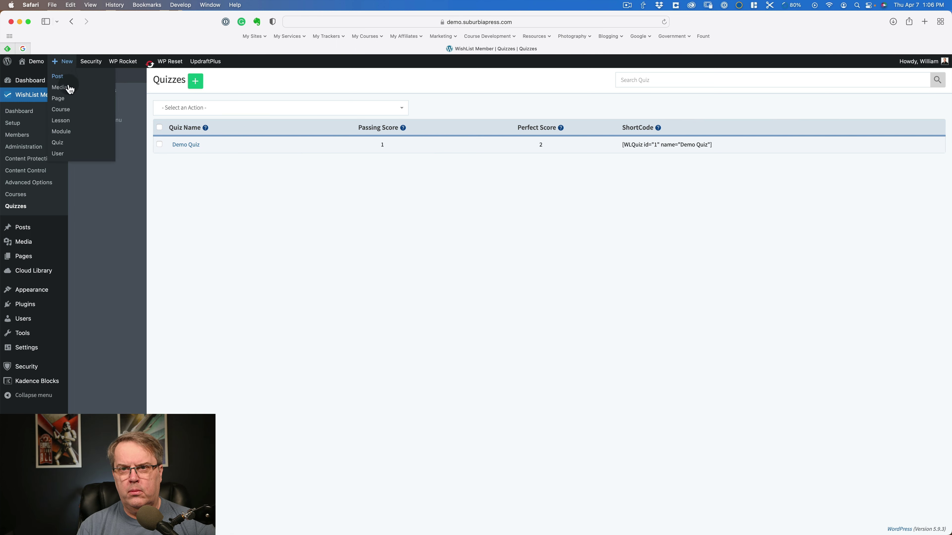
pyautogui.click(60, 144)
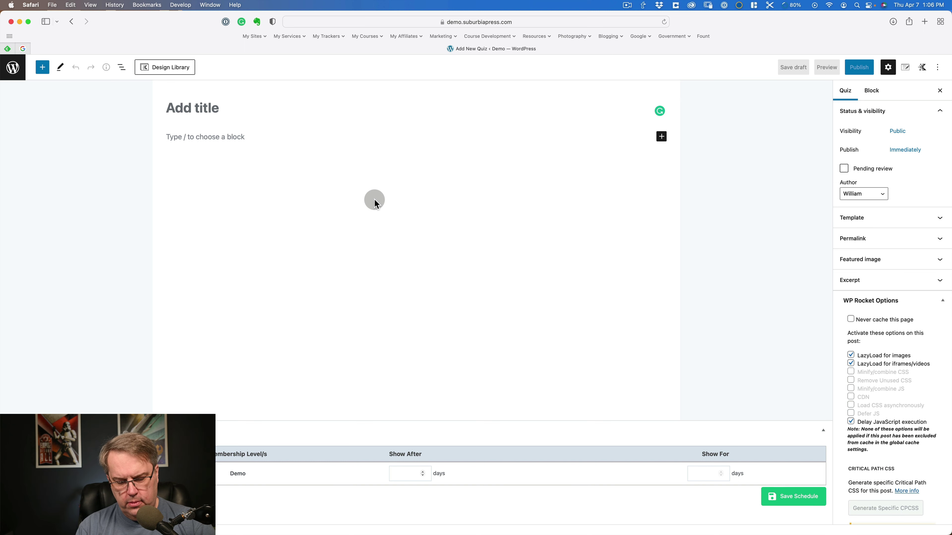
pyautogui.write('Quiz')
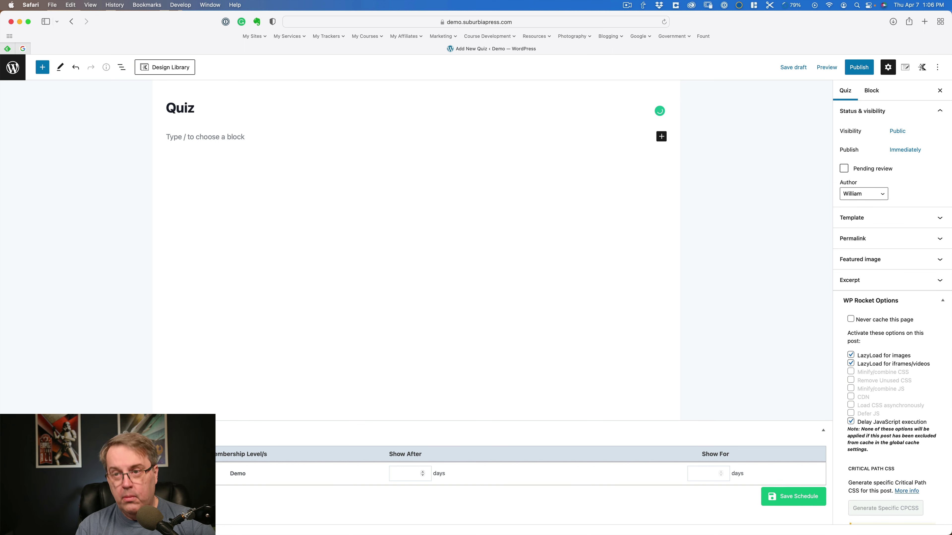
pyautogui.write(' #1')
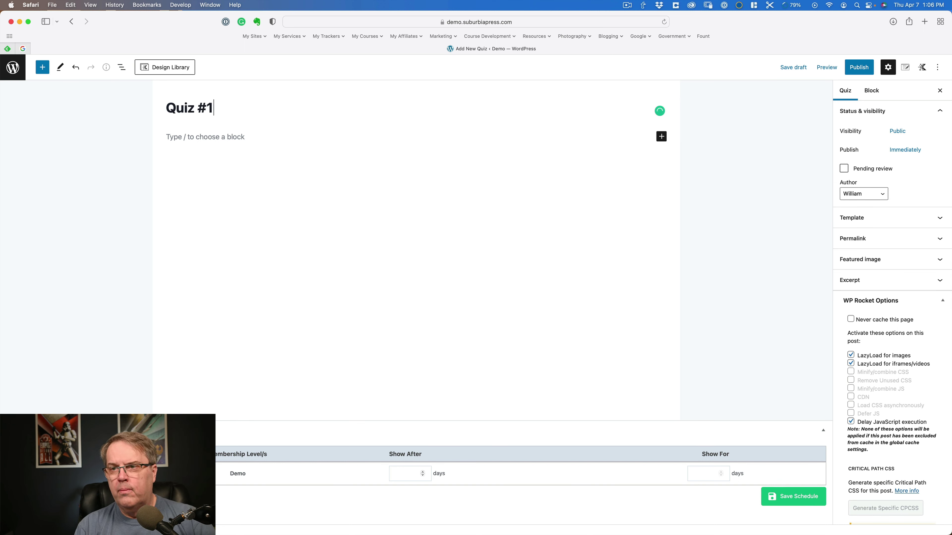
pyautogui.click(214, 140)
pyautogui.write('[WLQuiz id="1" name="Demo Quiz"]')
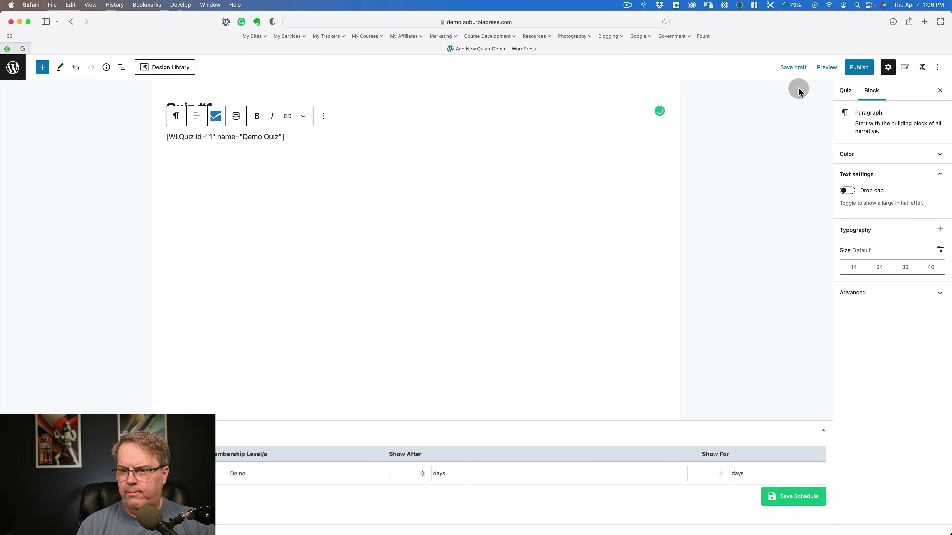
# Step: Publish the Quiz #1 post and copy its address
pyautogui.click(859, 68)
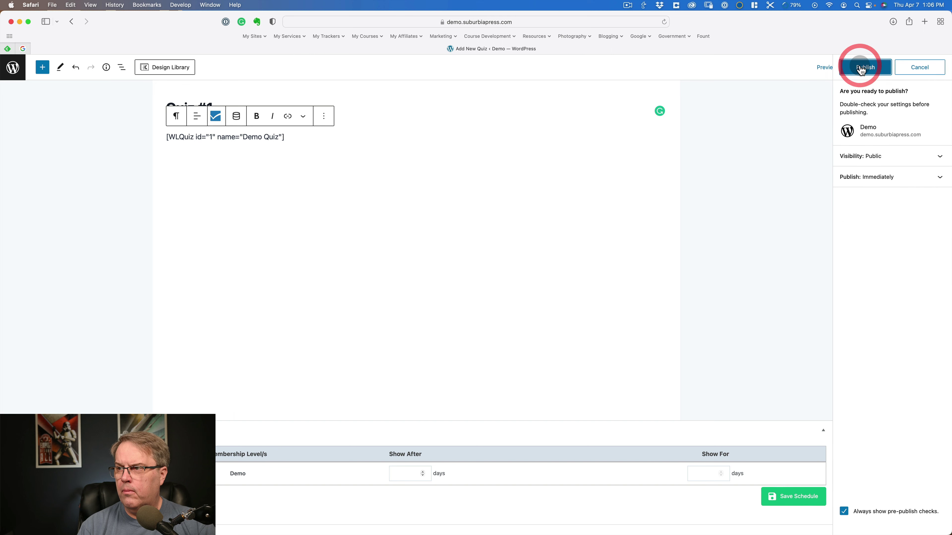
pyautogui.click(860, 69)
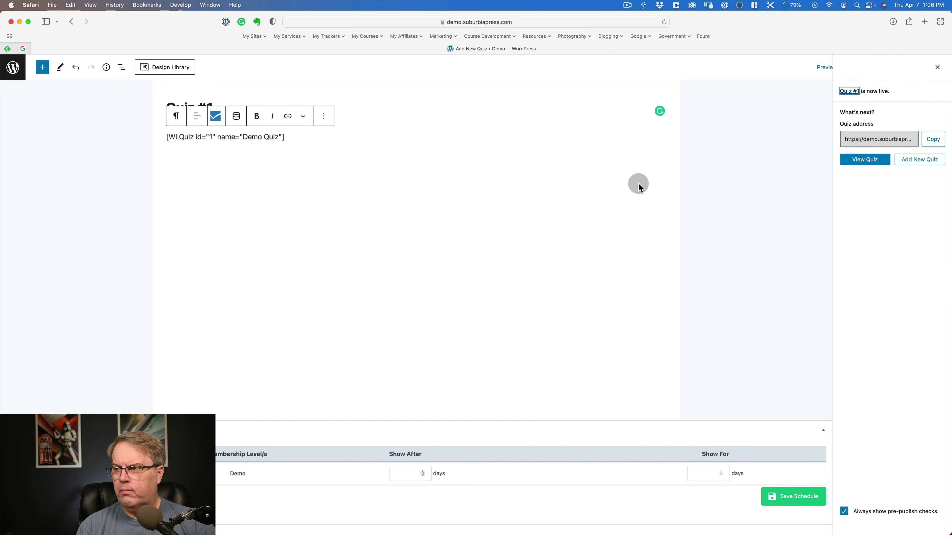
pyautogui.click(931, 140)
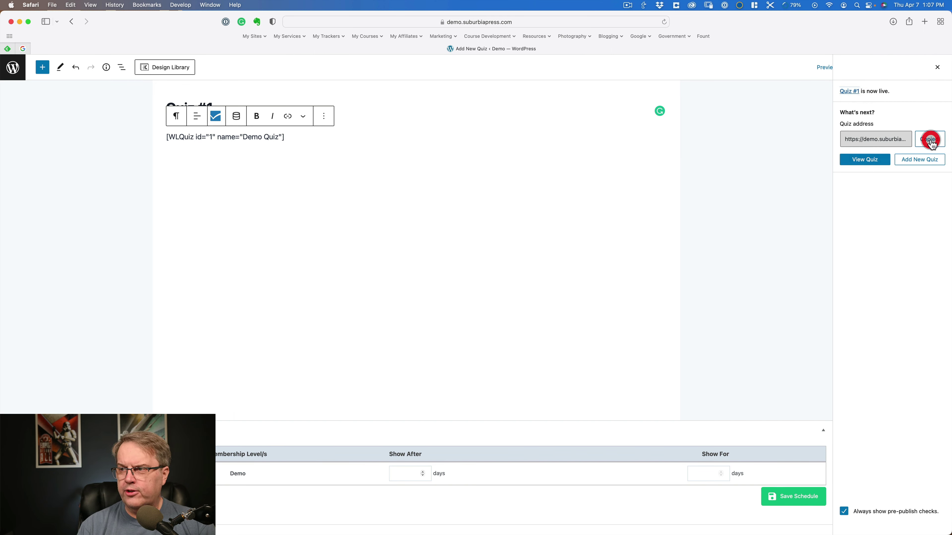
# Step: View the published Quiz #1 and submit it with "Answer #1" and "Wrong Answer #2" selected
pyautogui.click(866, 164)
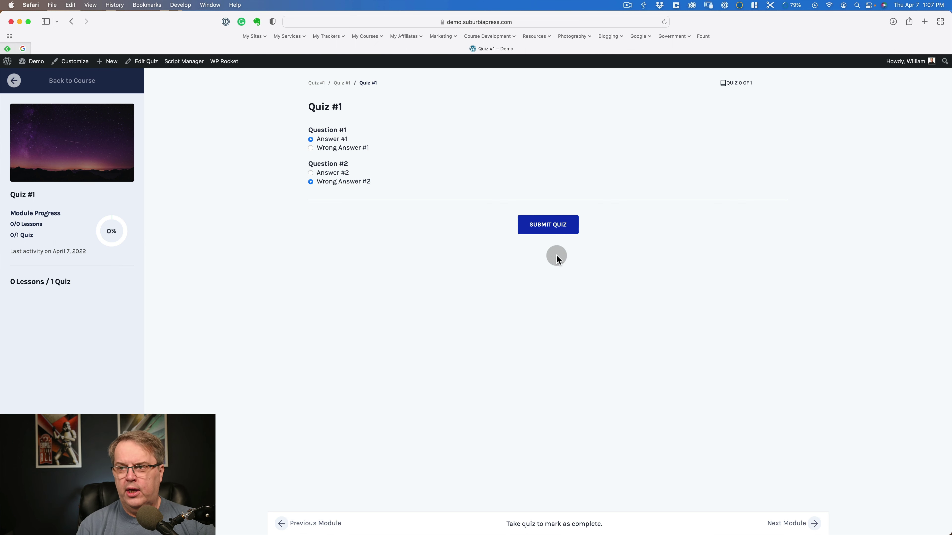
pyautogui.click(556, 226)
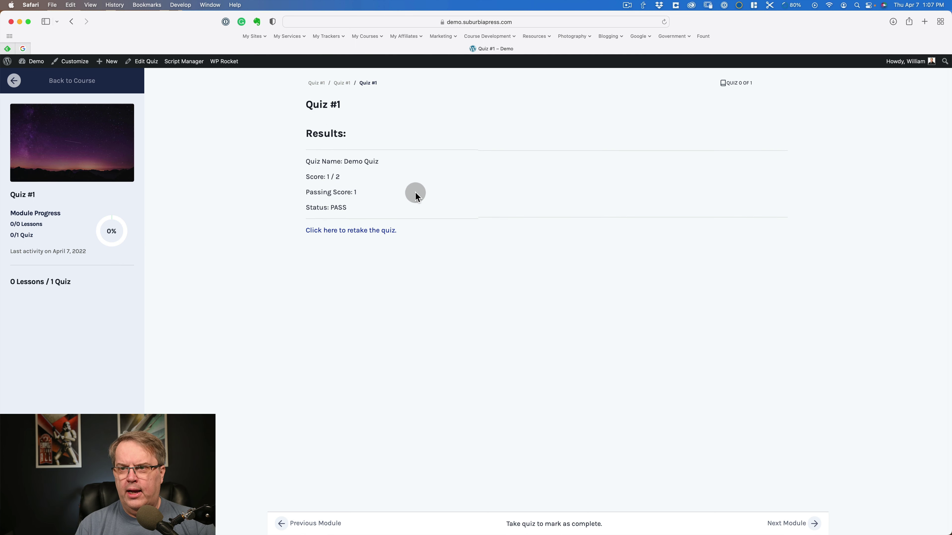
# Step: Examine the Quiz #1 results and open the quiz for a retake
pyautogui.scroll(-1, 312, 221)
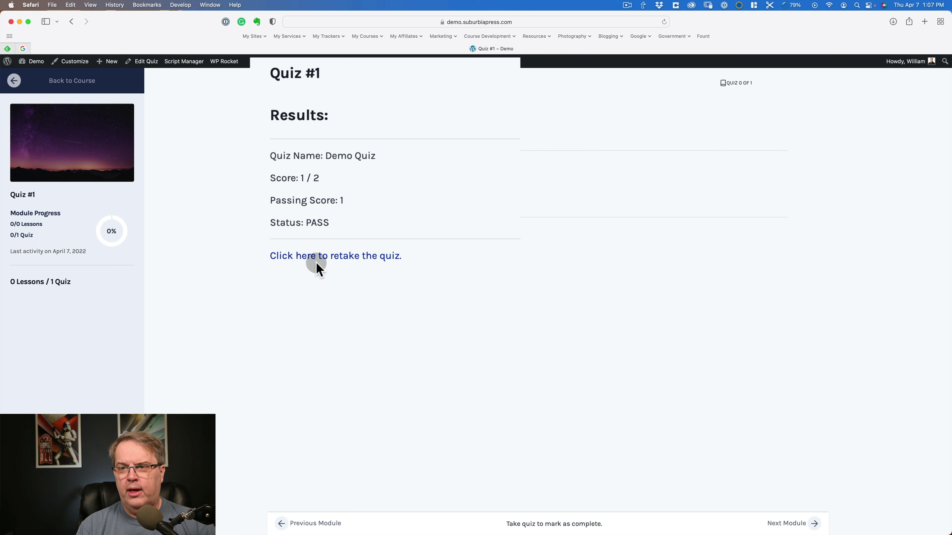
pyautogui.scroll(-1, 352, 155)
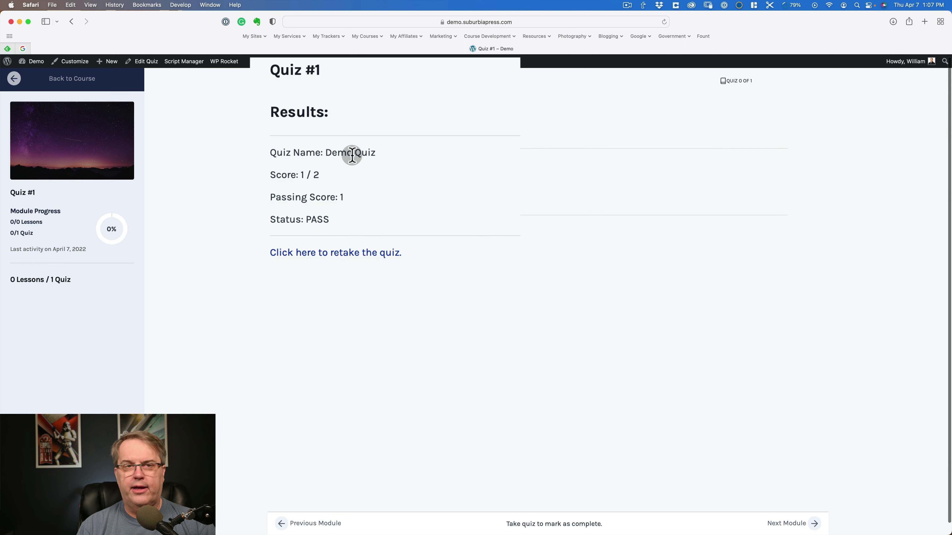
pyautogui.scroll(-1, 352, 155)
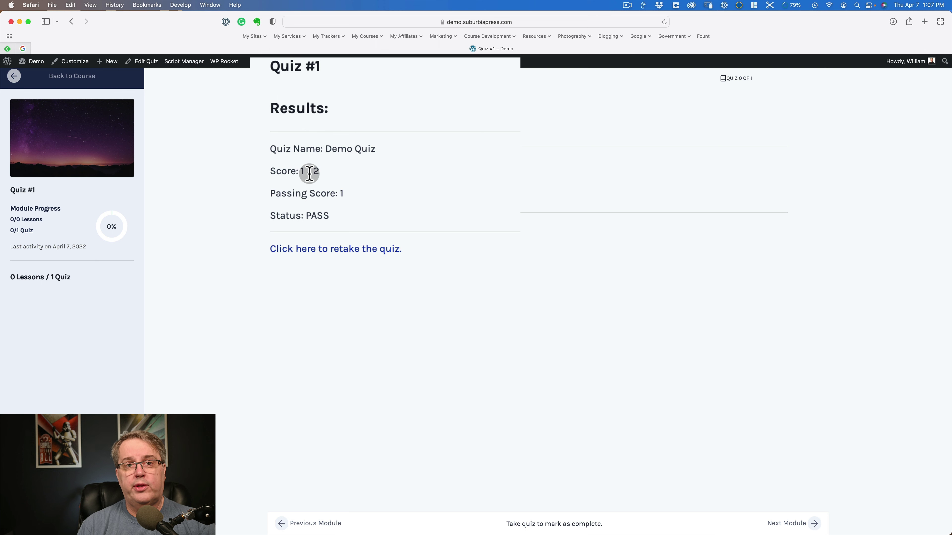
pyautogui.scroll(1, 349, 169)
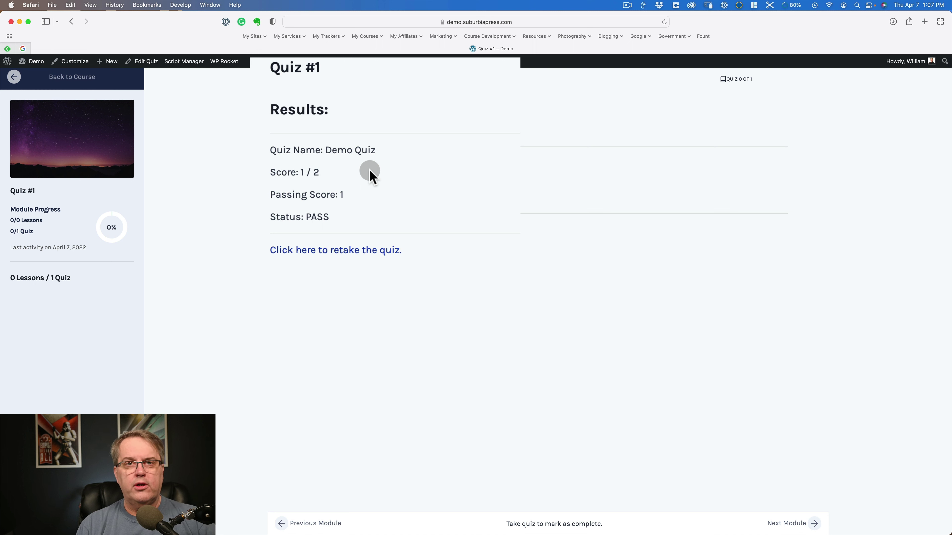
pyautogui.click(328, 226)
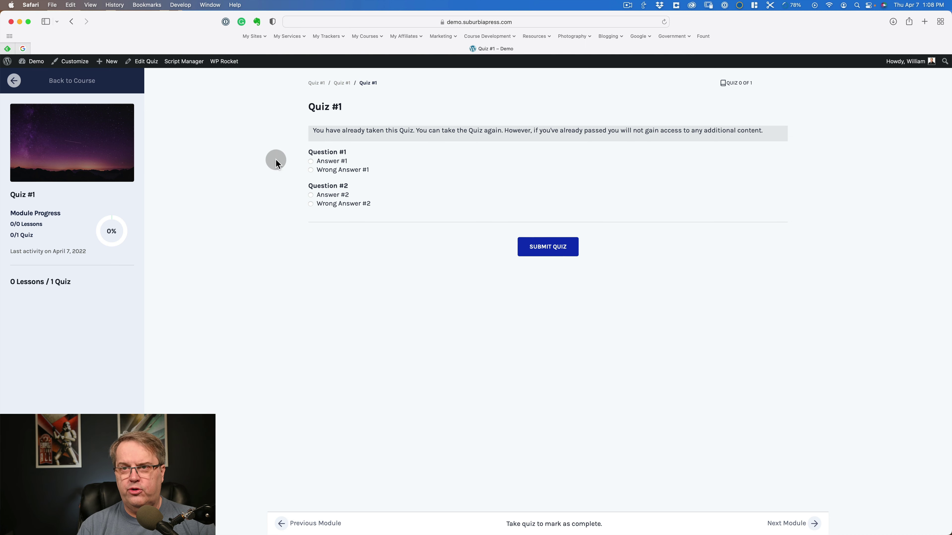
# Step: Return to the WishList Member quizzes, open the Demo Quiz and expand the answers of Question #1 and Question #2
pyautogui.click(144, 62)
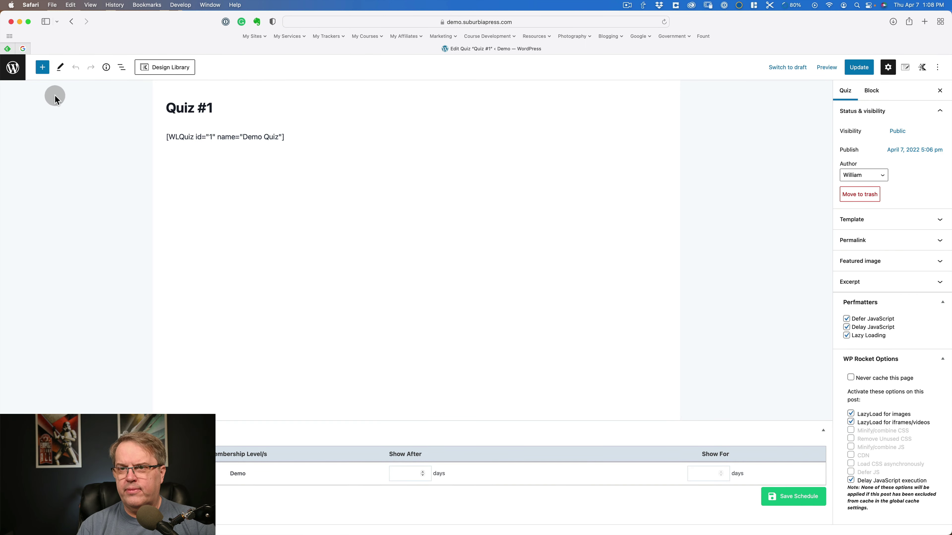
pyautogui.click(338, 191)
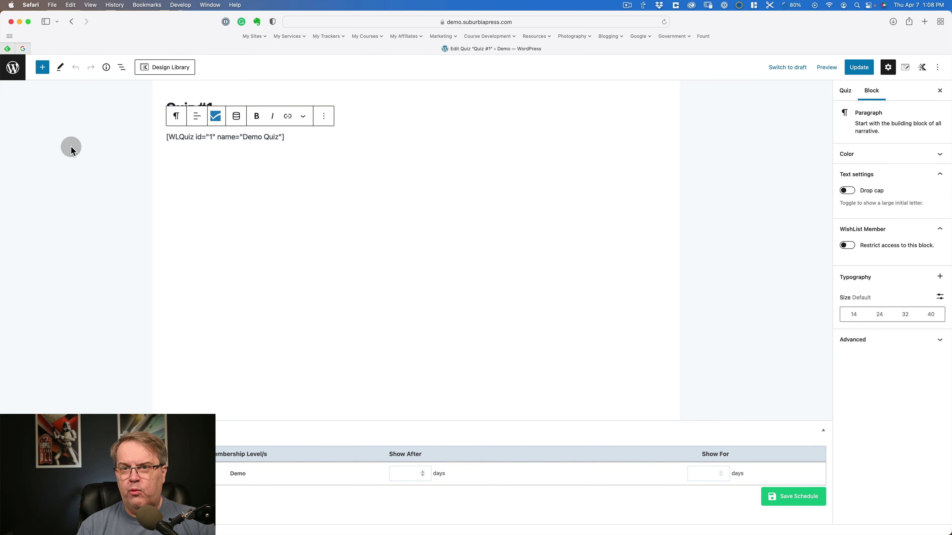
pyautogui.moveTo(65, 103)
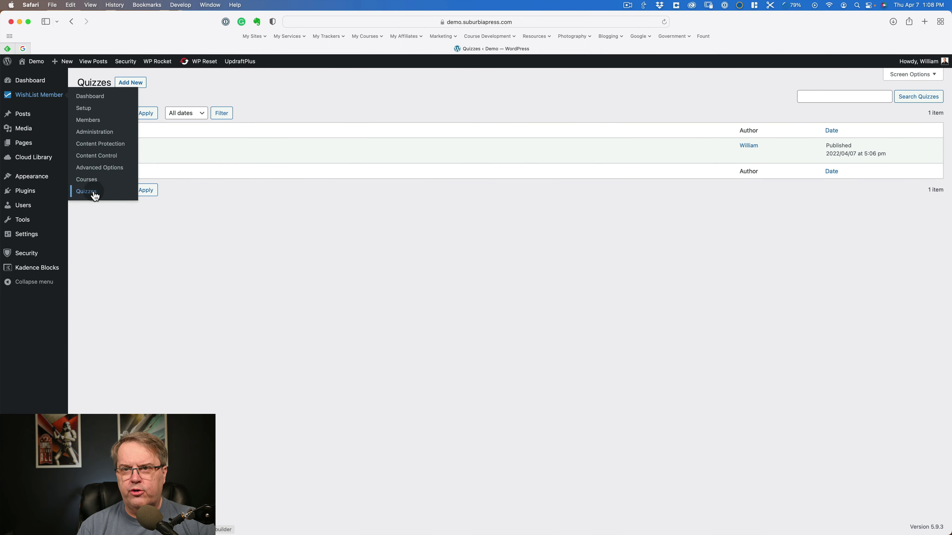
pyautogui.click(94, 191)
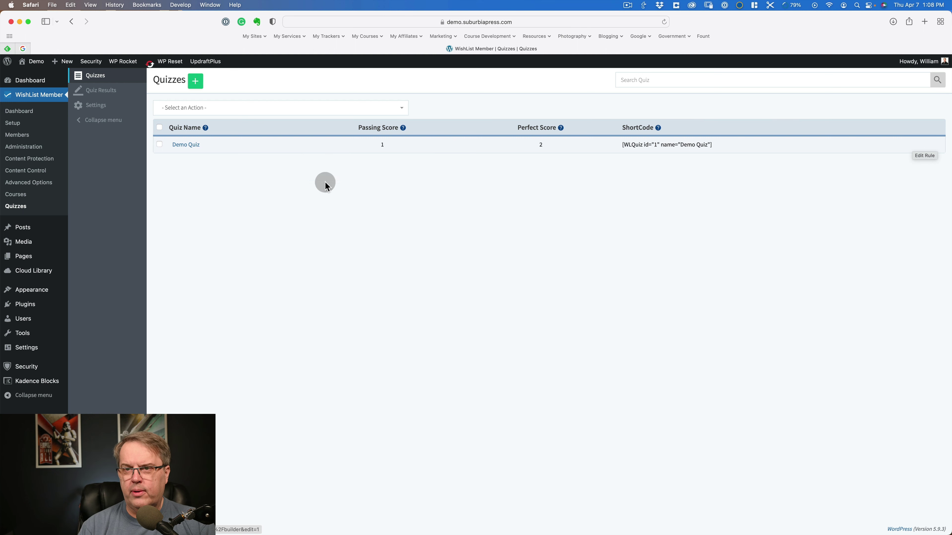
pyautogui.click(191, 145)
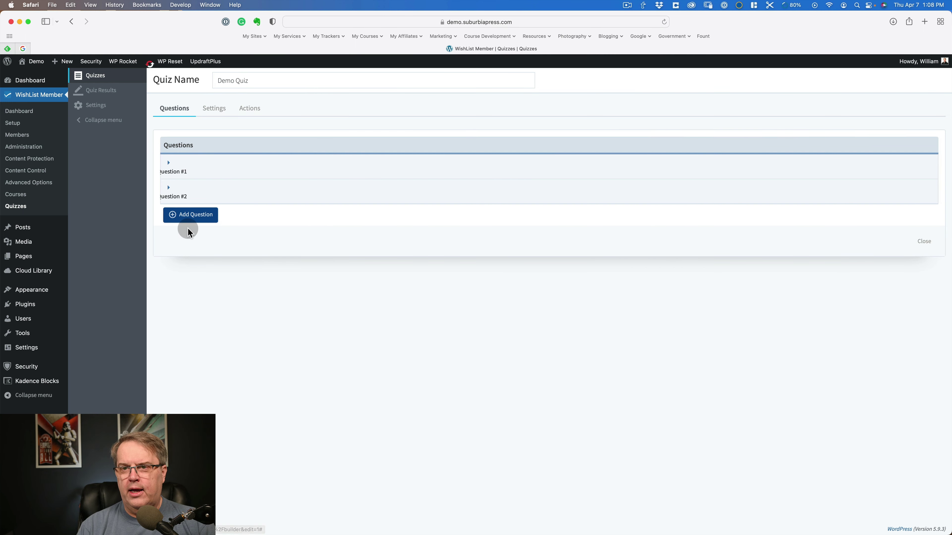
pyautogui.click(168, 163)
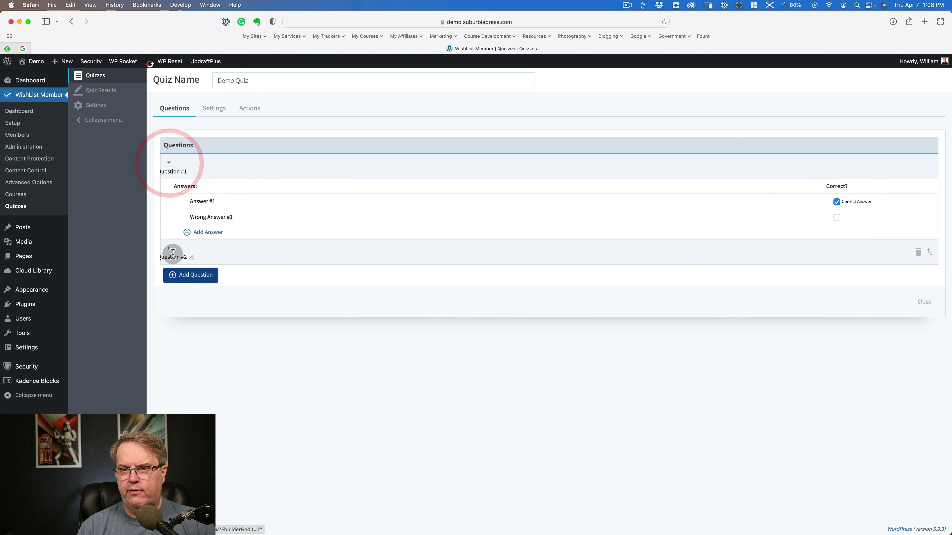
pyautogui.click(168, 249)
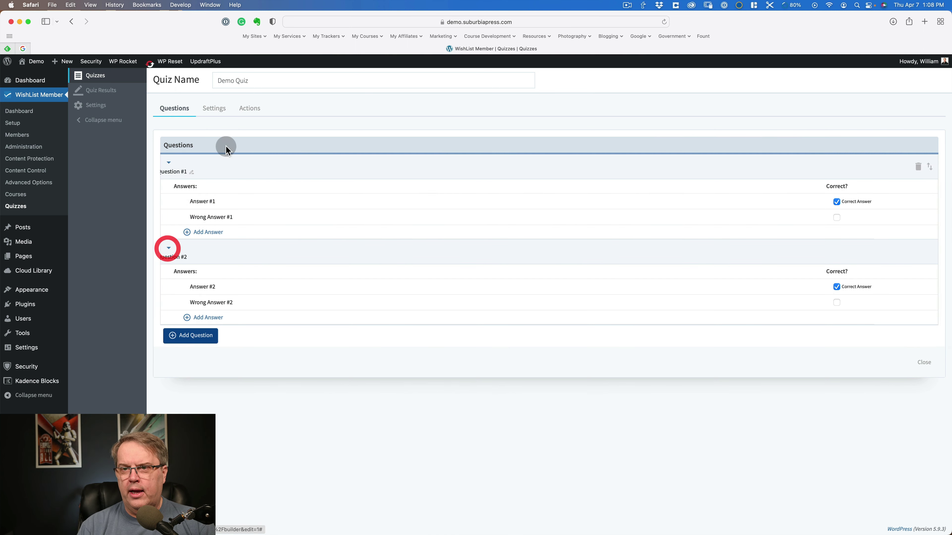
# Step: Set the Demo Quiz's passing score to 7 and save its settings
pyautogui.click(215, 110)
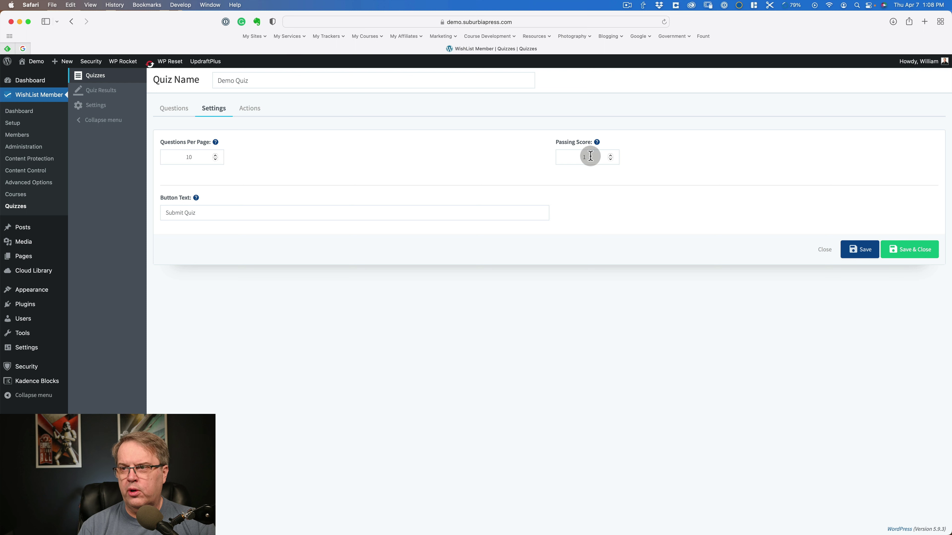
pyautogui.click(573, 154)
pyautogui.doubleClick(566, 152)
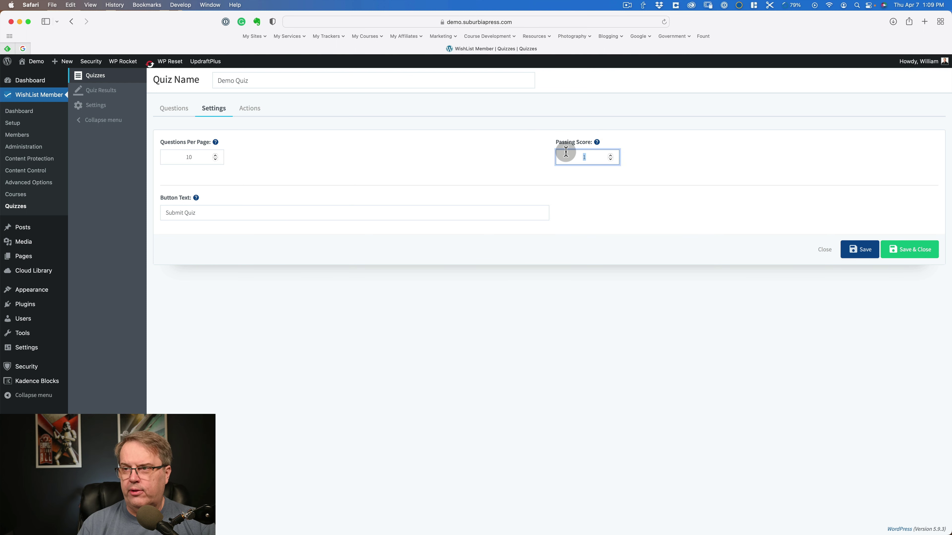
pyautogui.write('7')
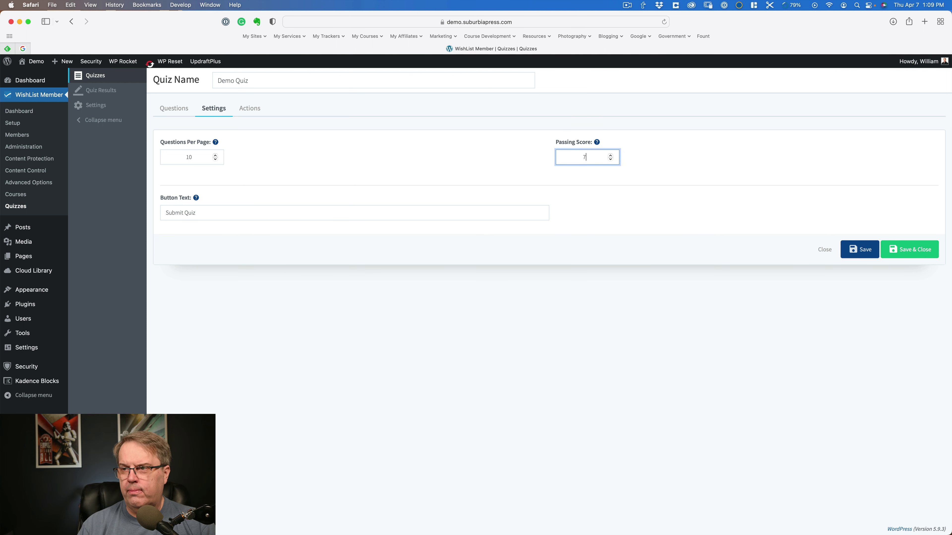
pyautogui.click(861, 256)
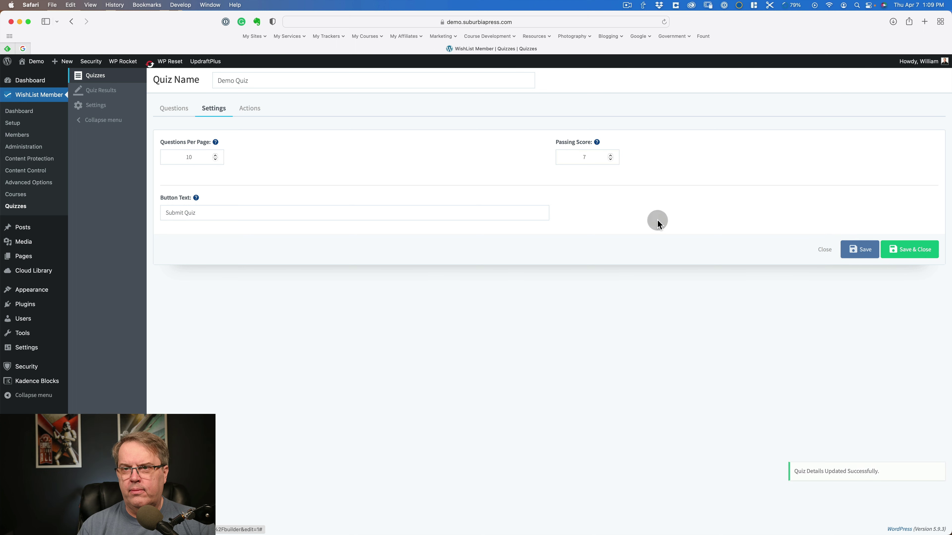
# Step: Review the Demo Quiz's questions through Question #10, unmark Wrong Answer #4 as correct and close the quiz
pyautogui.click(173, 110)
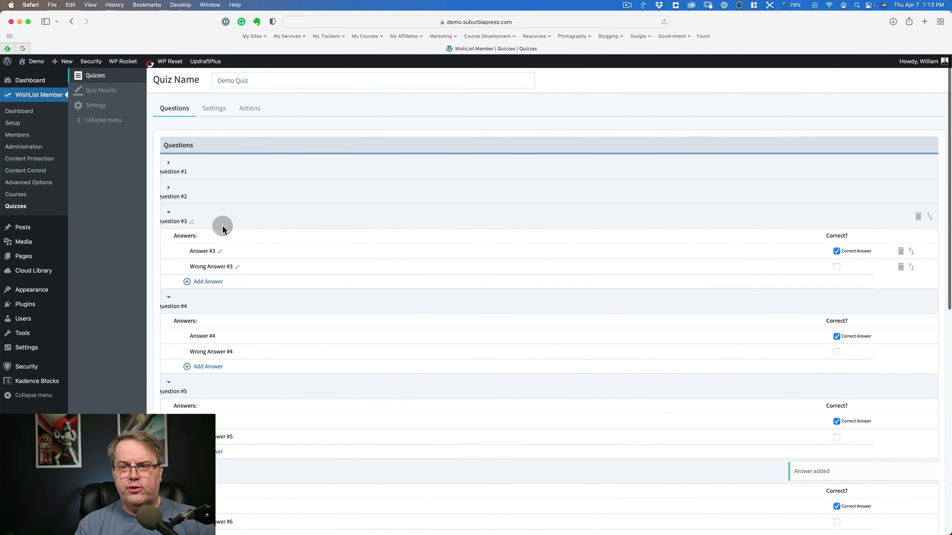
pyautogui.scroll(-10, 193, 229)
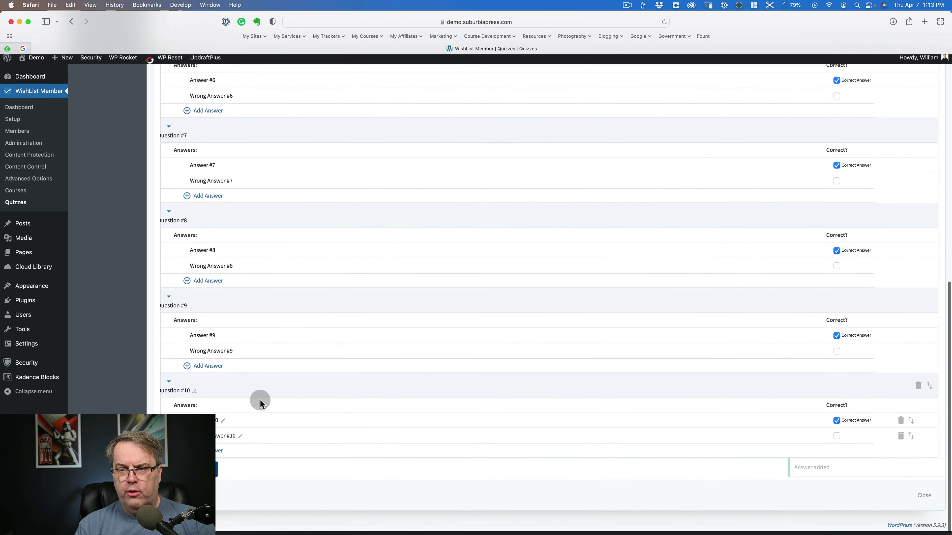
pyautogui.scroll(5, 325, 389)
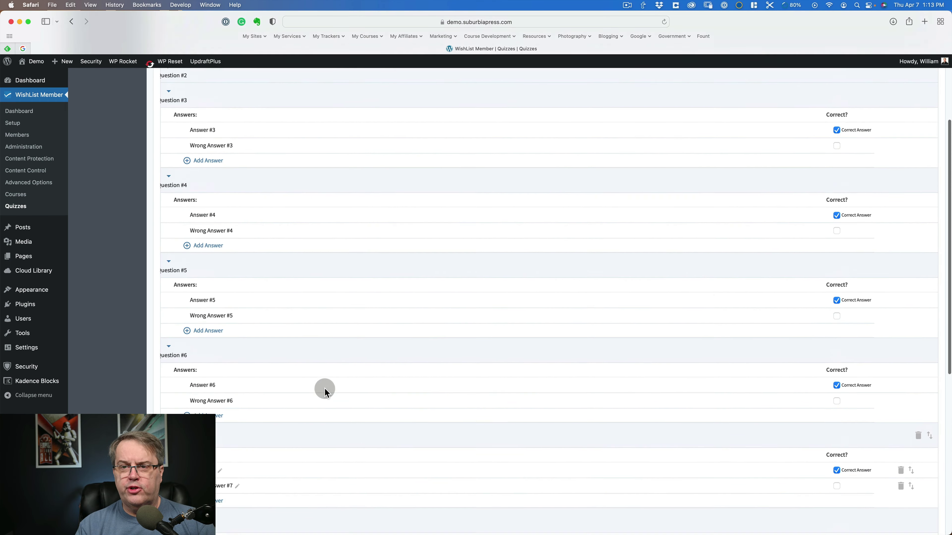
pyautogui.scroll(3, 325, 388)
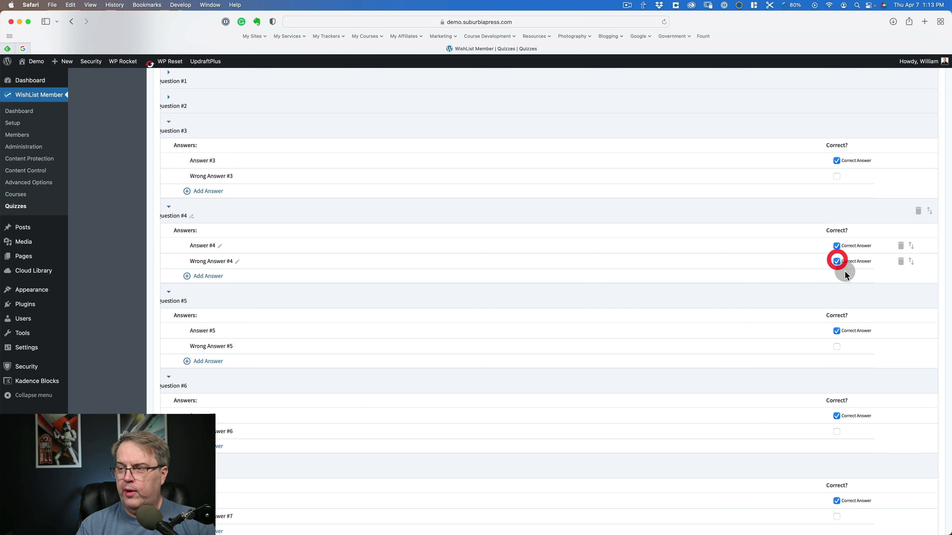
pyautogui.click(836, 260)
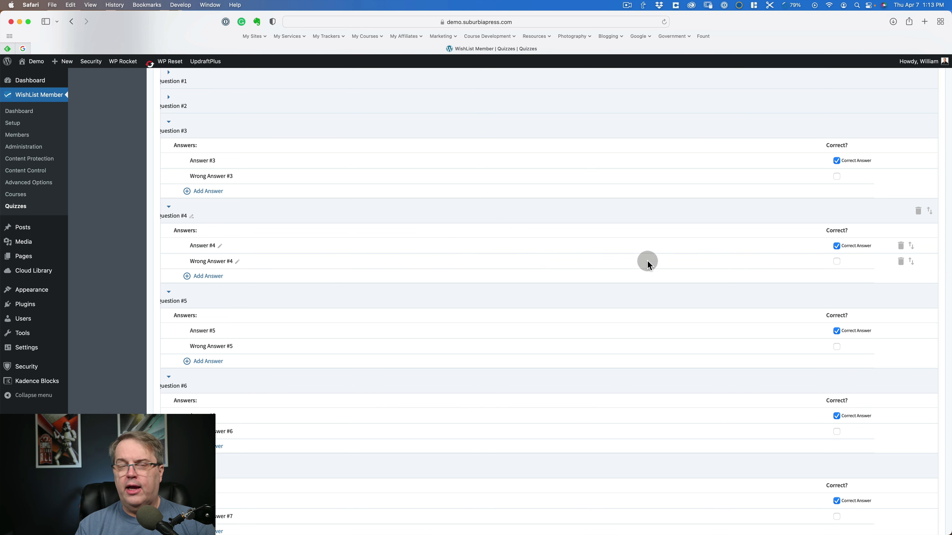
pyautogui.scroll(5, 630, 272)
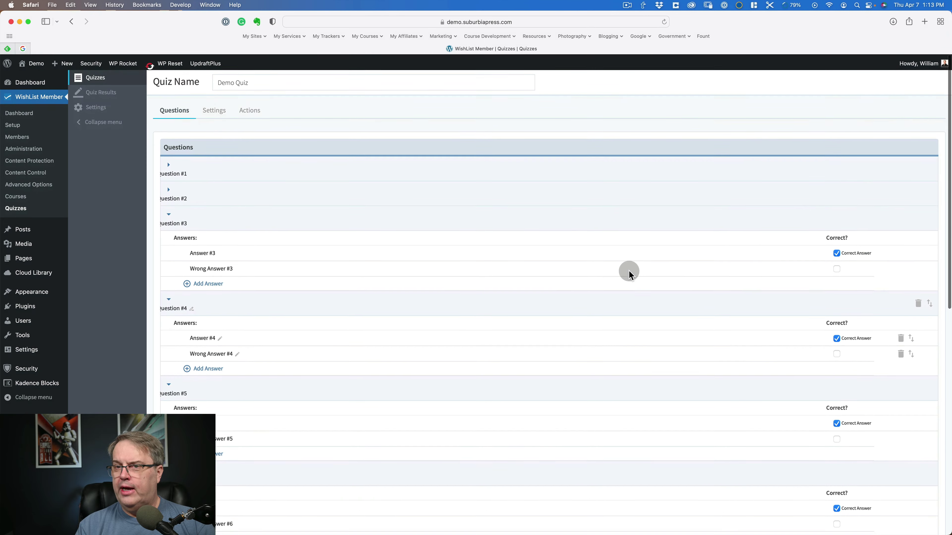
pyautogui.scroll(-15, 628, 268)
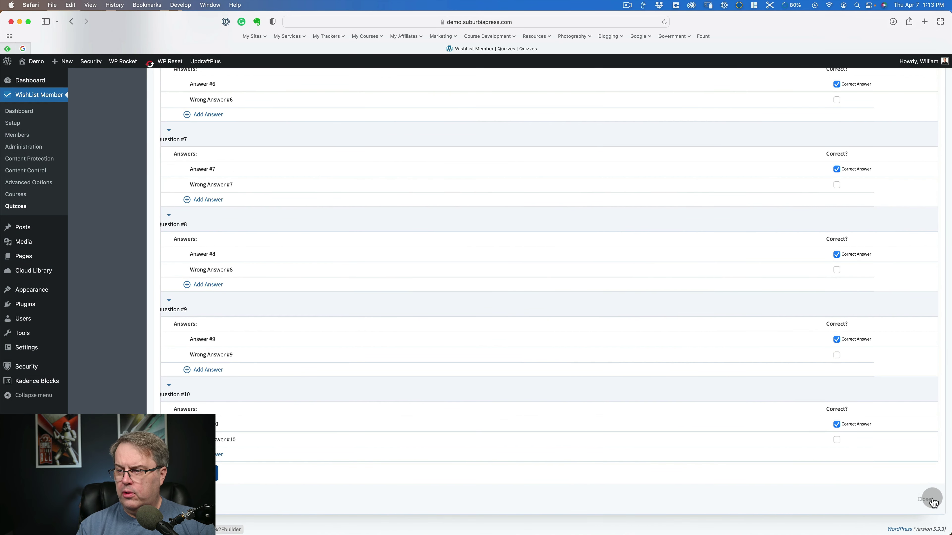
pyautogui.click(923, 502)
# Step: Delete the recorded Demo Quiz attempt from the quiz results
pyautogui.click(98, 90)
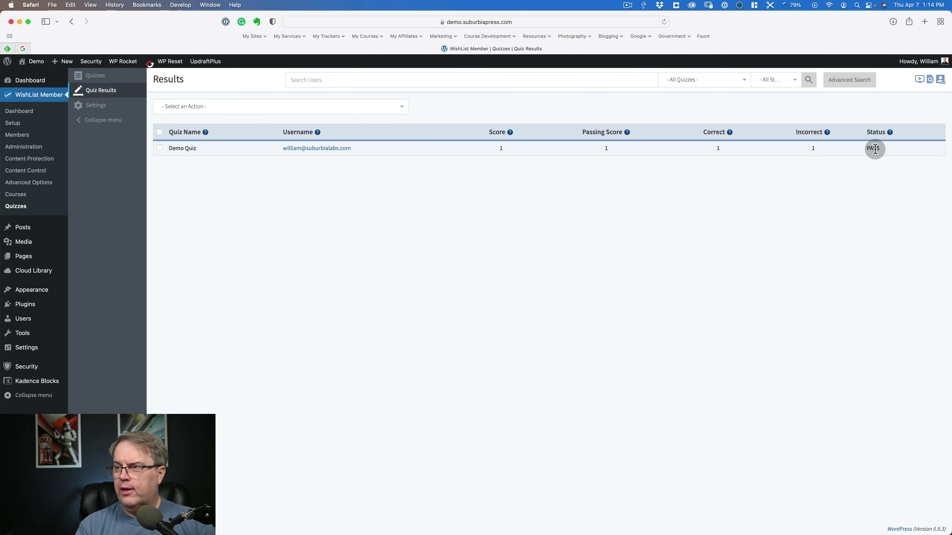
pyautogui.click(159, 147)
pyautogui.click(221, 106)
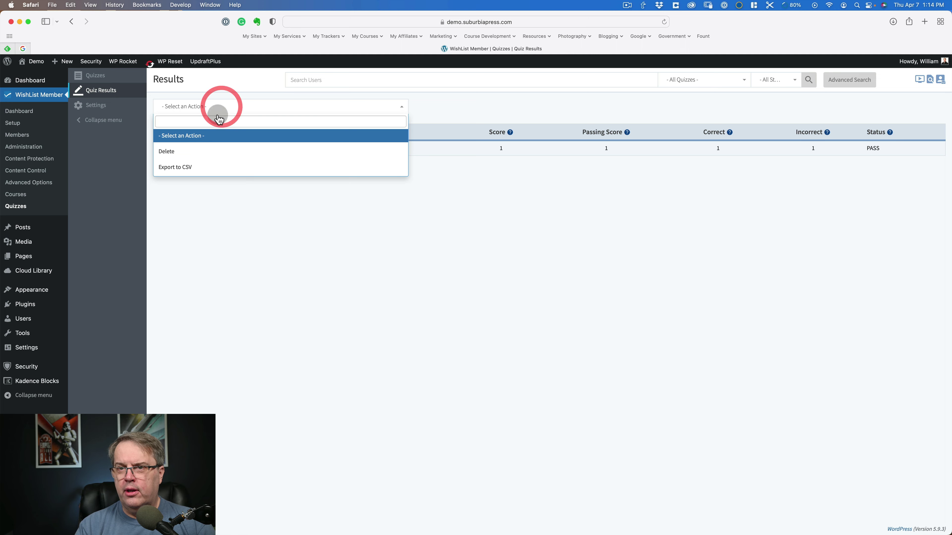
pyautogui.click(178, 149)
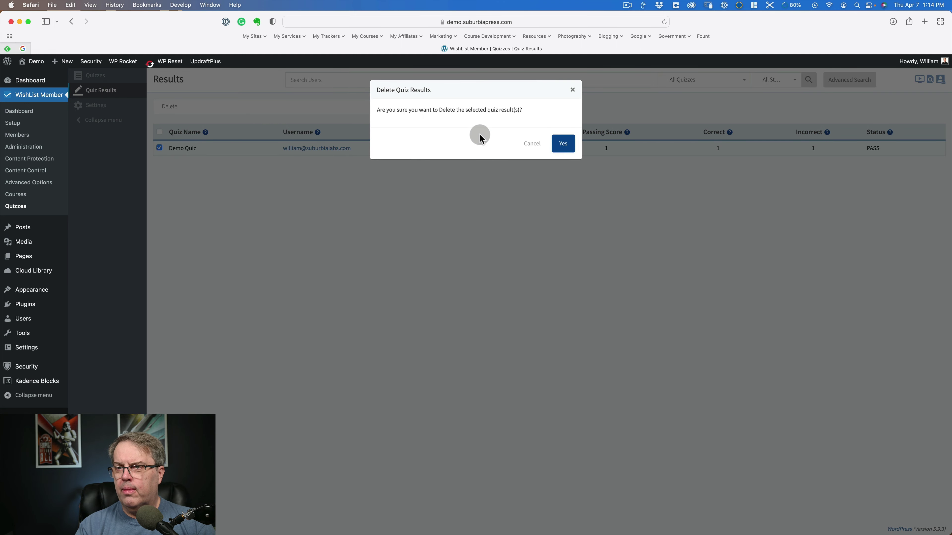
pyautogui.click(563, 144)
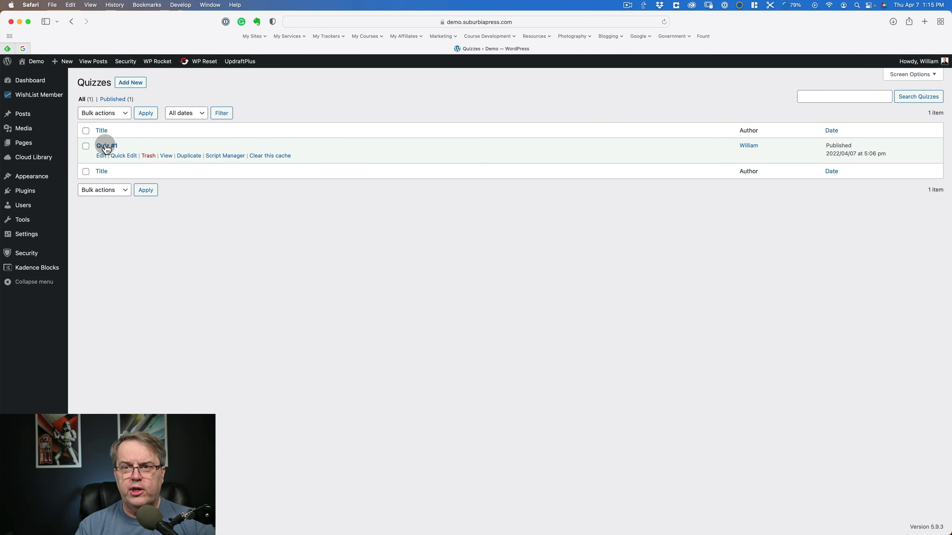
# Step: View Quiz #1, choose the right answer for odd-numbered questions and the wrong answer for even-numbered ones through Question #10, and submit it
pyautogui.click(165, 156)
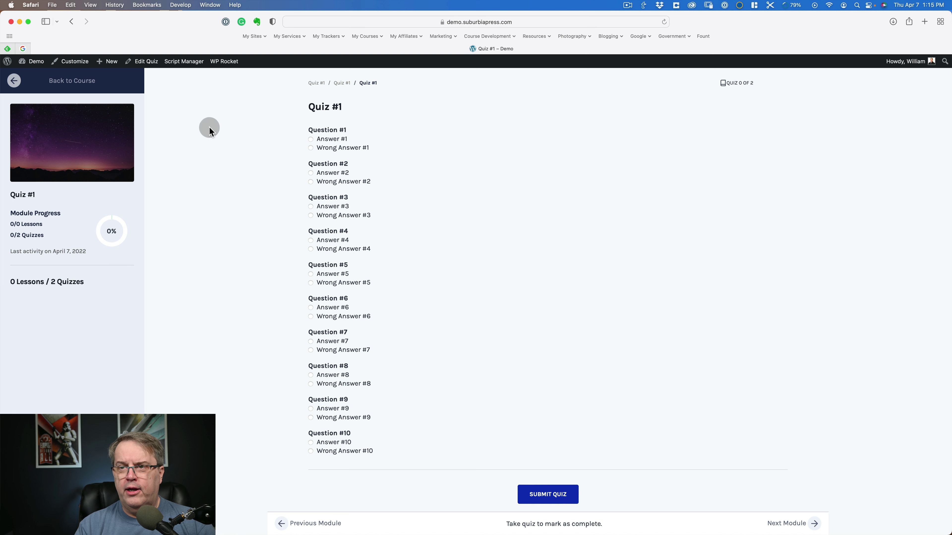
pyautogui.click(311, 138)
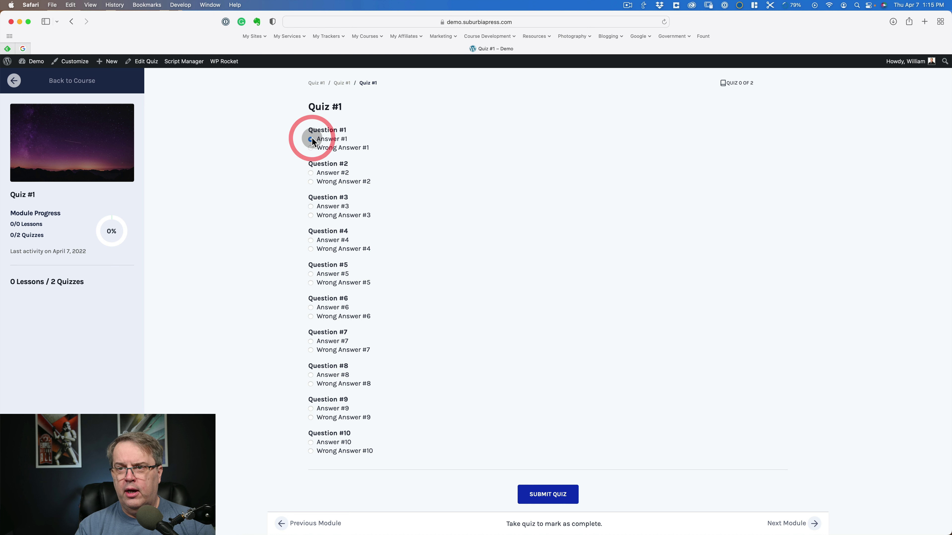
pyautogui.click(310, 182)
pyautogui.click(311, 206)
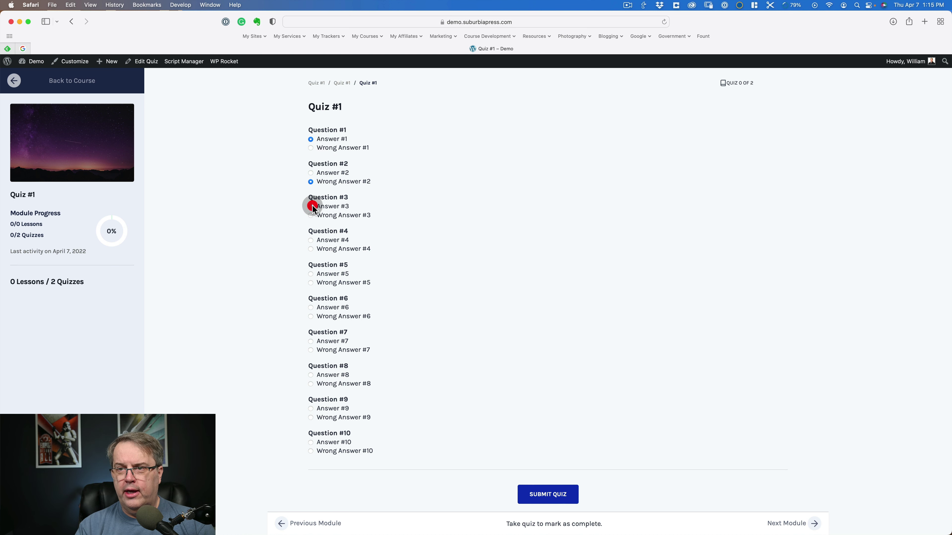
pyautogui.click(311, 248)
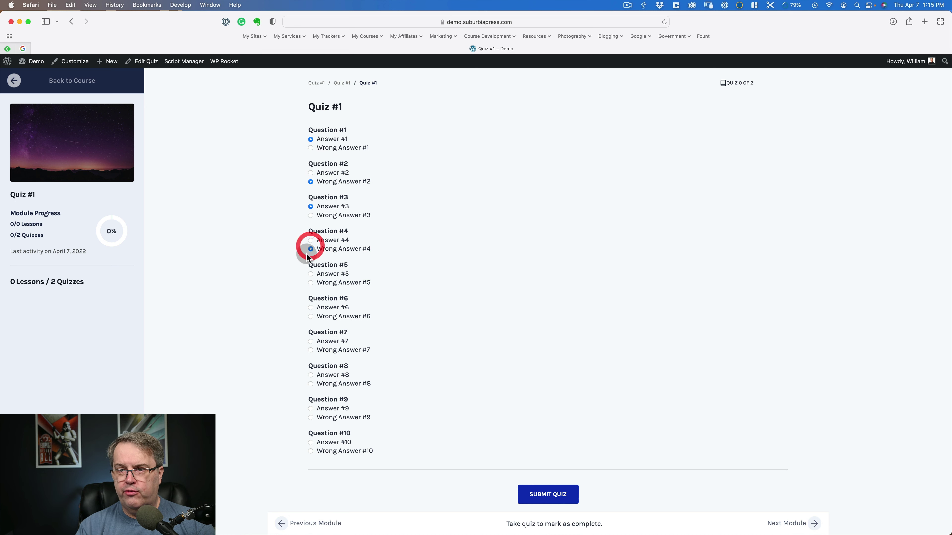
pyautogui.click(310, 274)
pyautogui.click(310, 316)
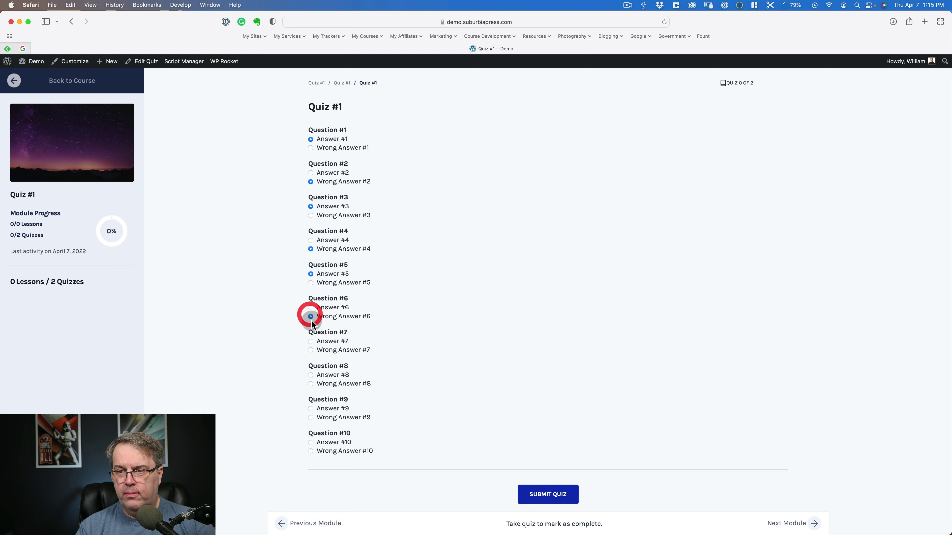
pyautogui.click(311, 340)
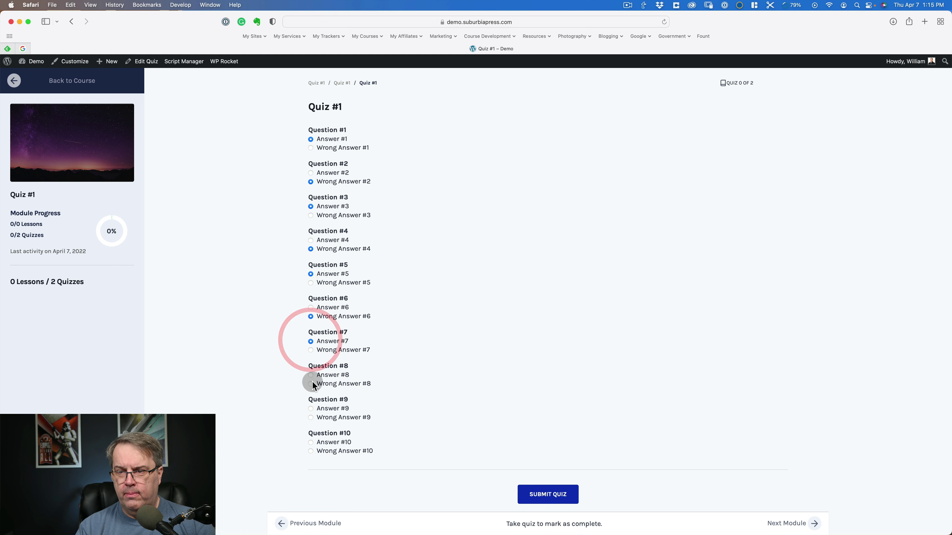
pyautogui.click(311, 383)
pyautogui.click(310, 408)
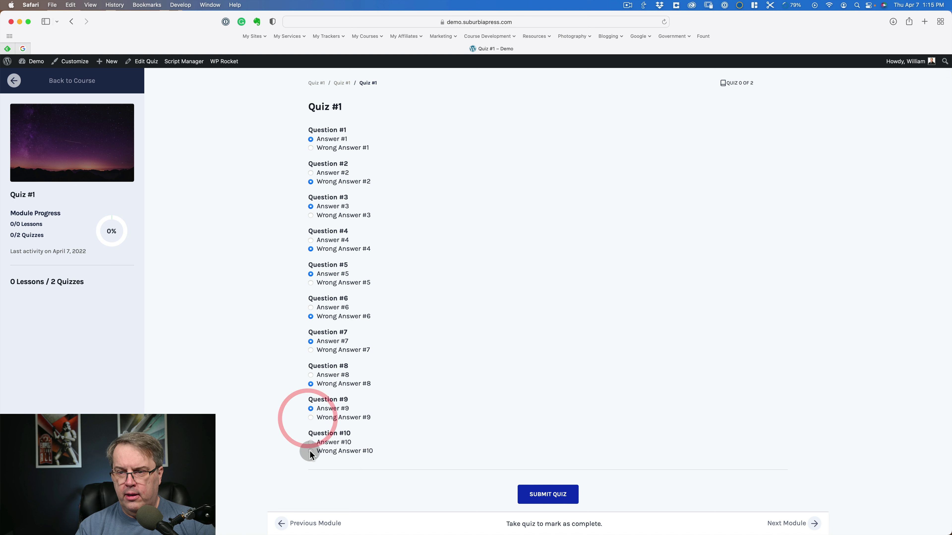
pyautogui.click(310, 451)
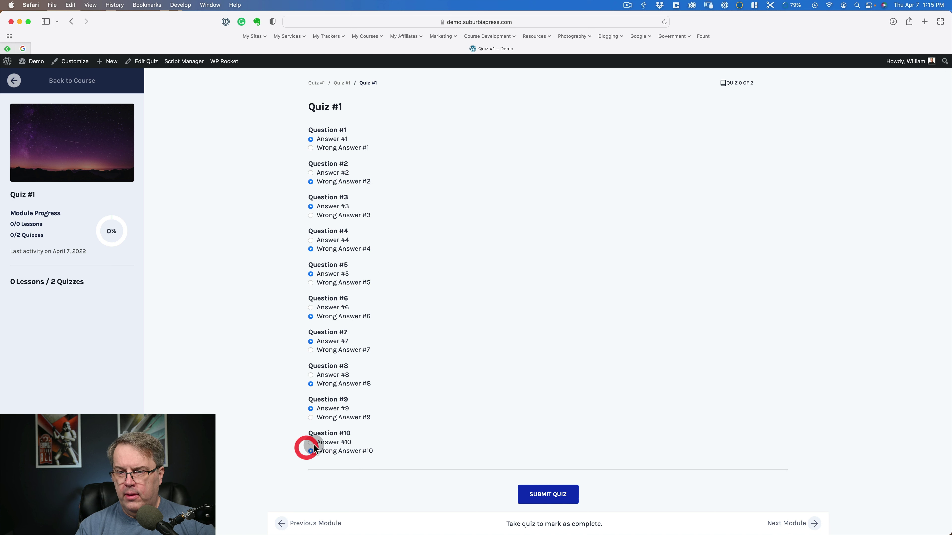
pyautogui.click(559, 495)
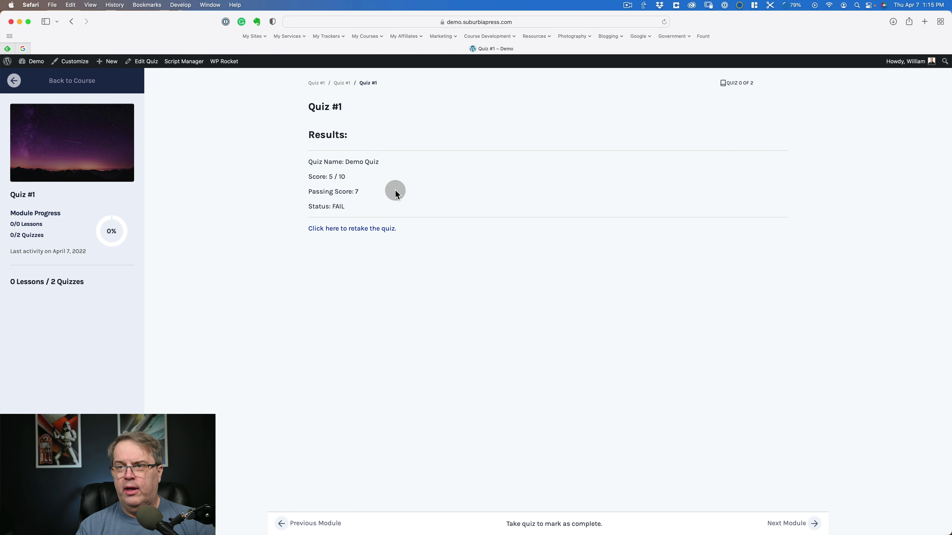
# Step: Start a retake of Quiz #1 from its results
pyautogui.click(346, 229)
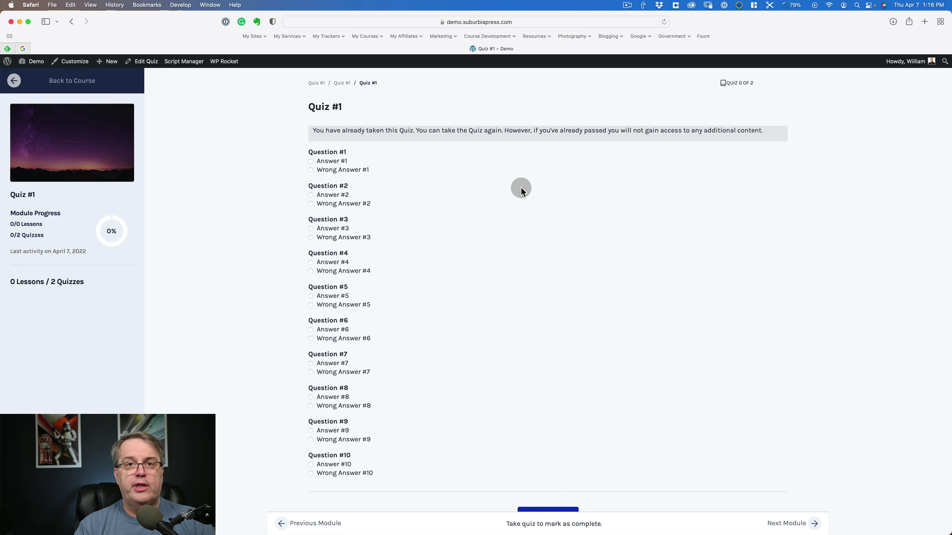
pyautogui.scroll(-2, 521, 187)
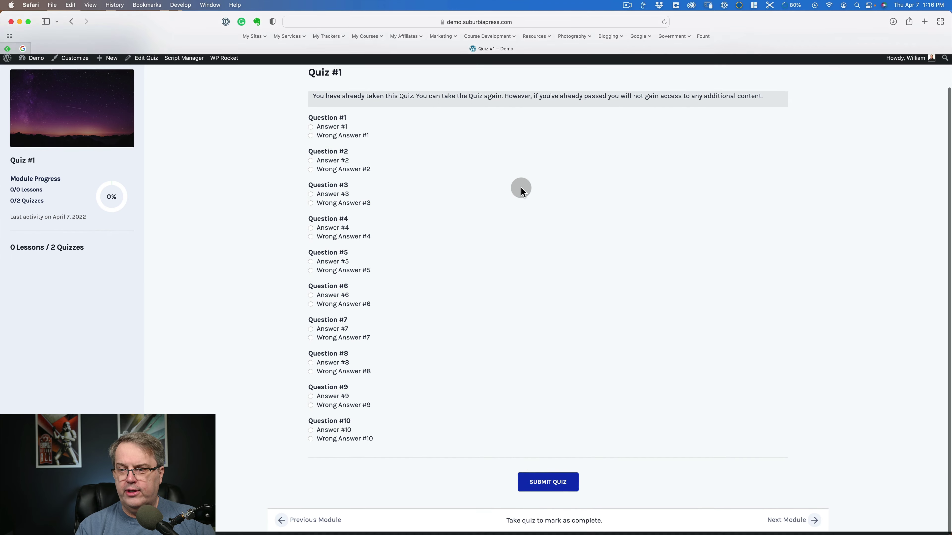